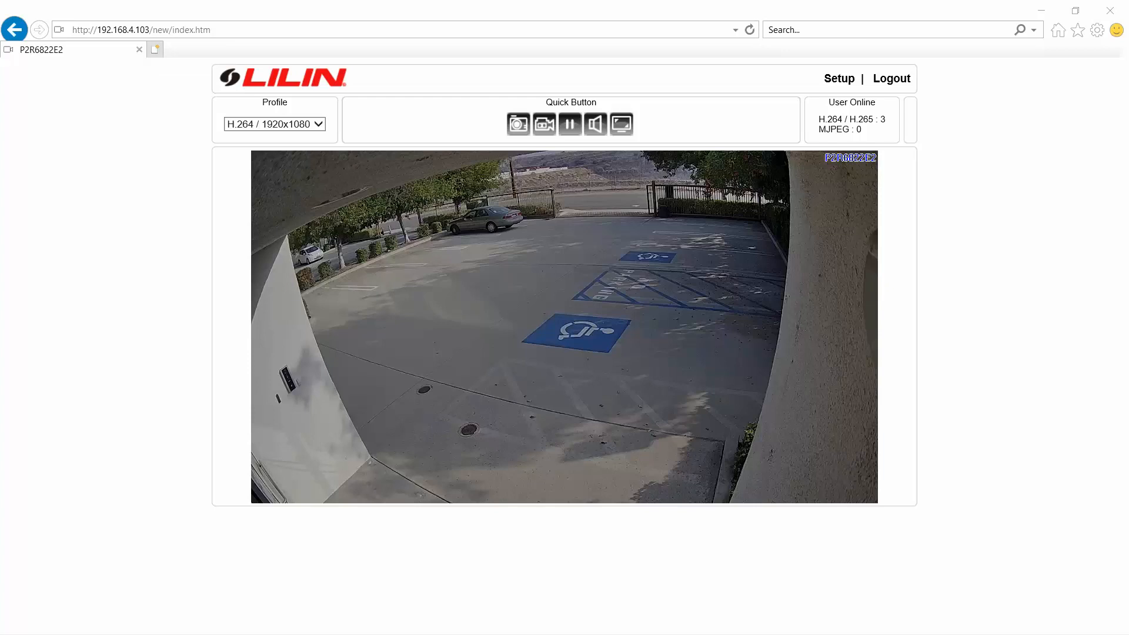
- Switch the camera's IVS mode to Detection Zone for Car and Human and submit the change
{"action": "left_click", "coordinate": [834, 84]}
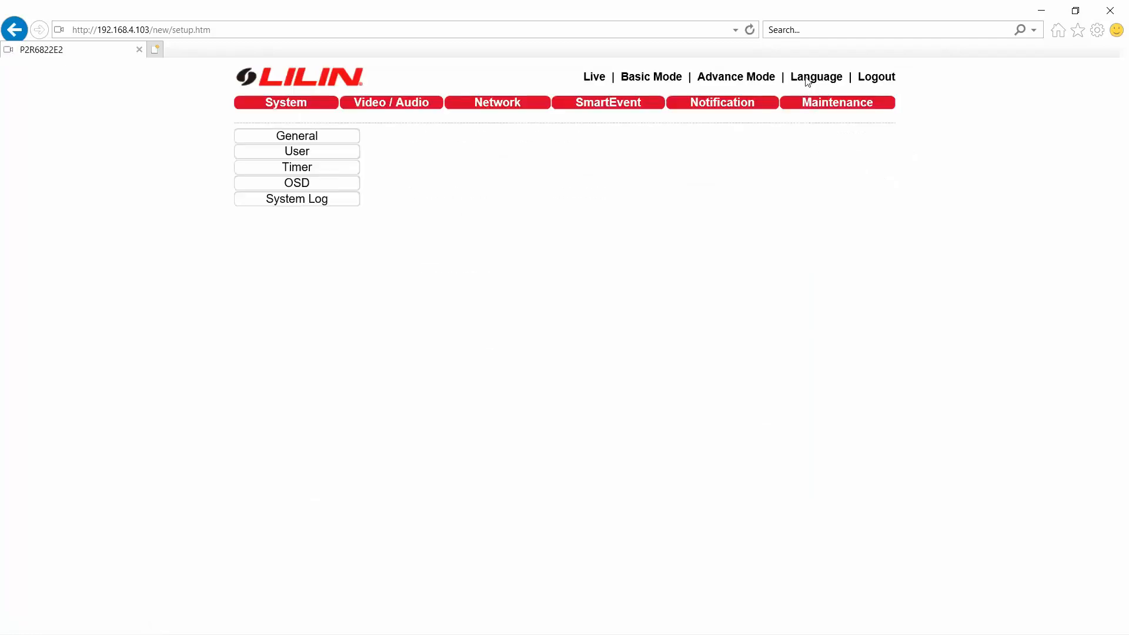
{"action": "left_click", "coordinate": [607, 105]}
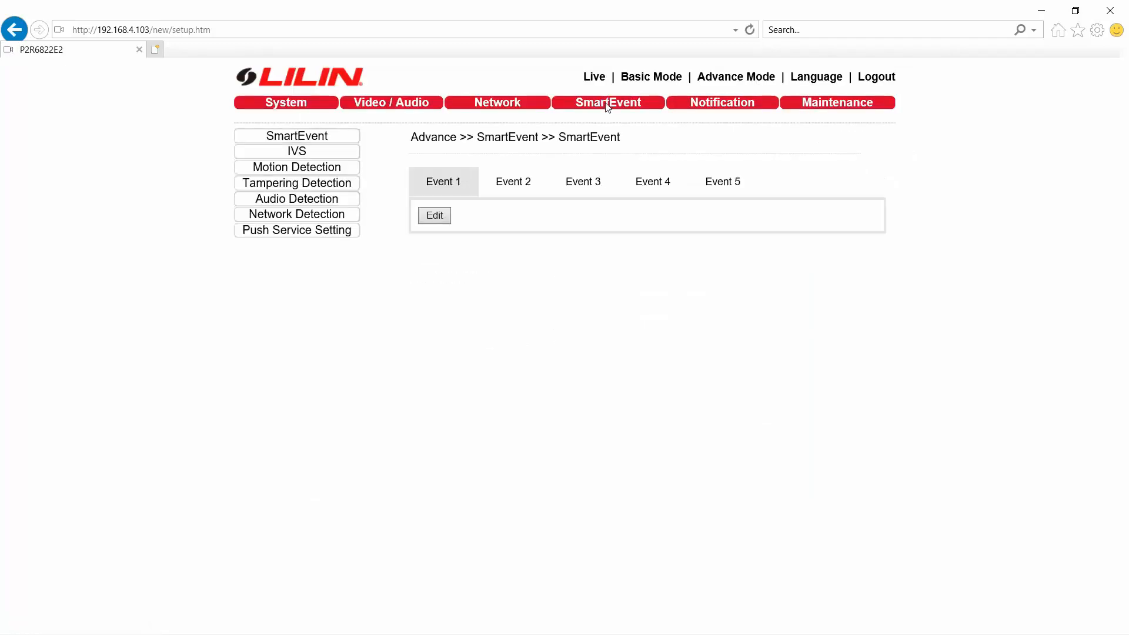
{"action": "left_click", "coordinate": [339, 154]}
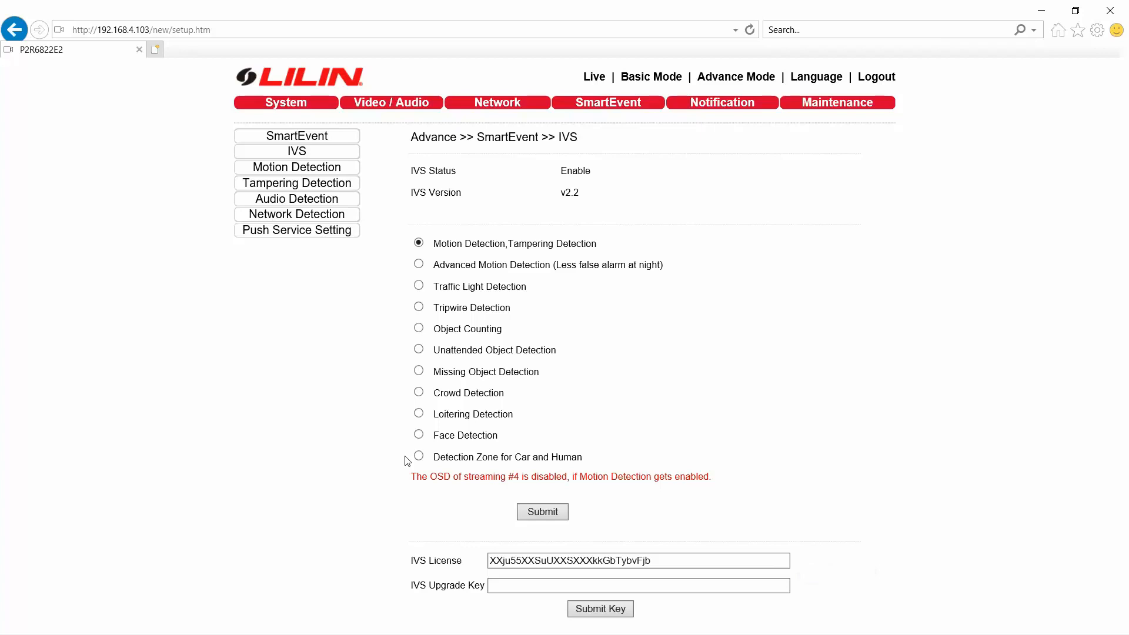
{"action": "left_click", "coordinate": [418, 456]}
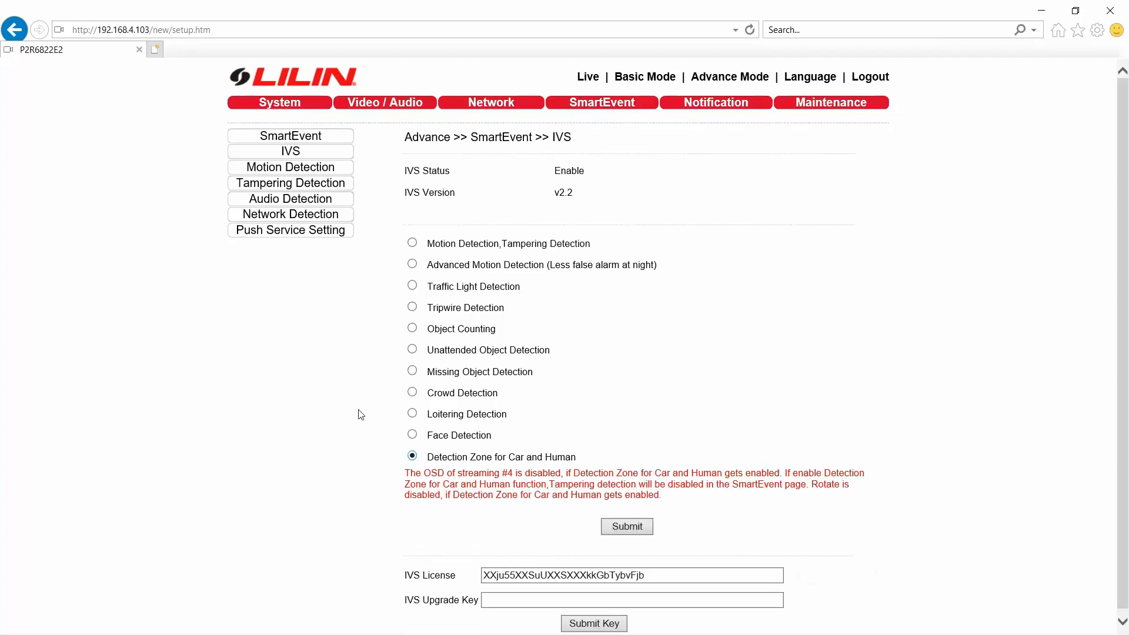
{"action": "scroll", "coordinate": [360, 412], "scroll_direction": "down", "scroll_amount": 1}
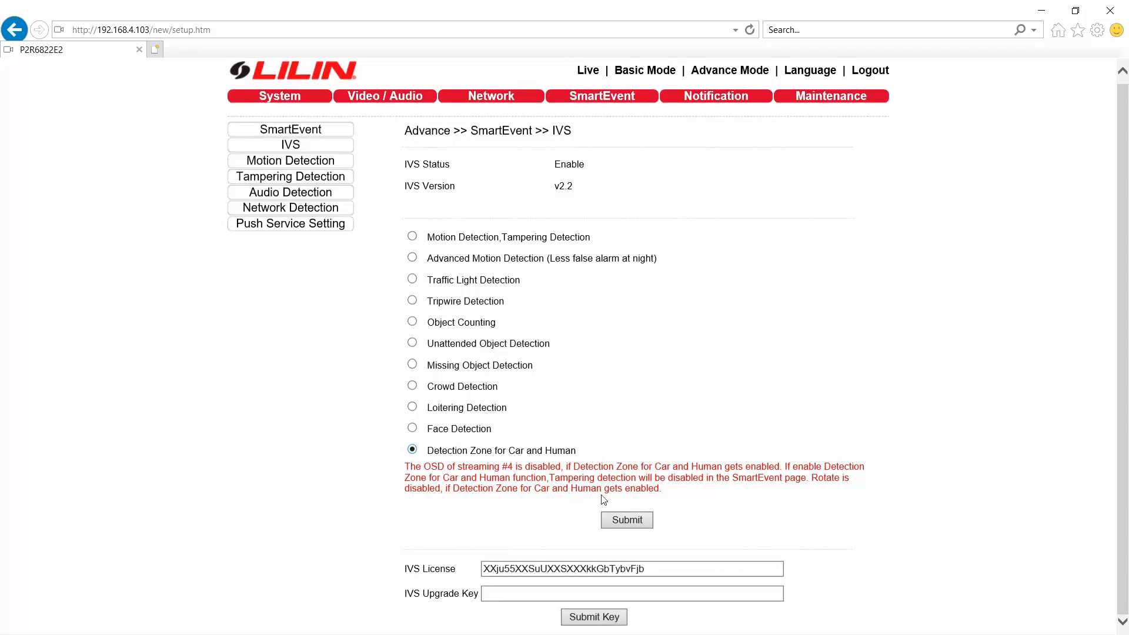
{"action": "left_click", "coordinate": [628, 521]}
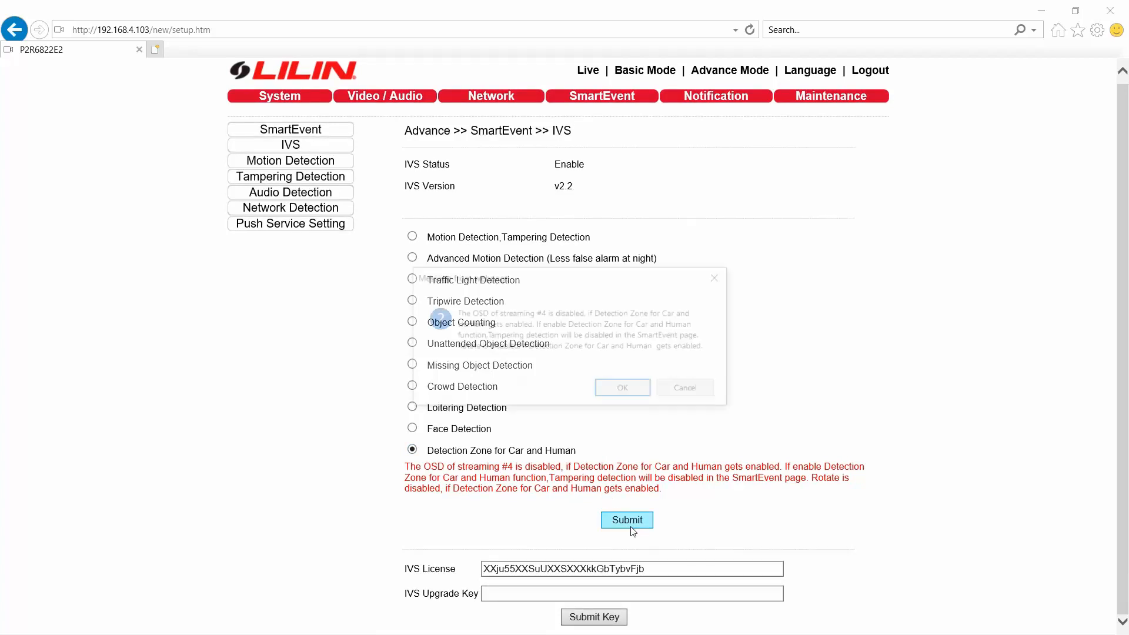
{"action": "left_click", "coordinate": [622, 399]}
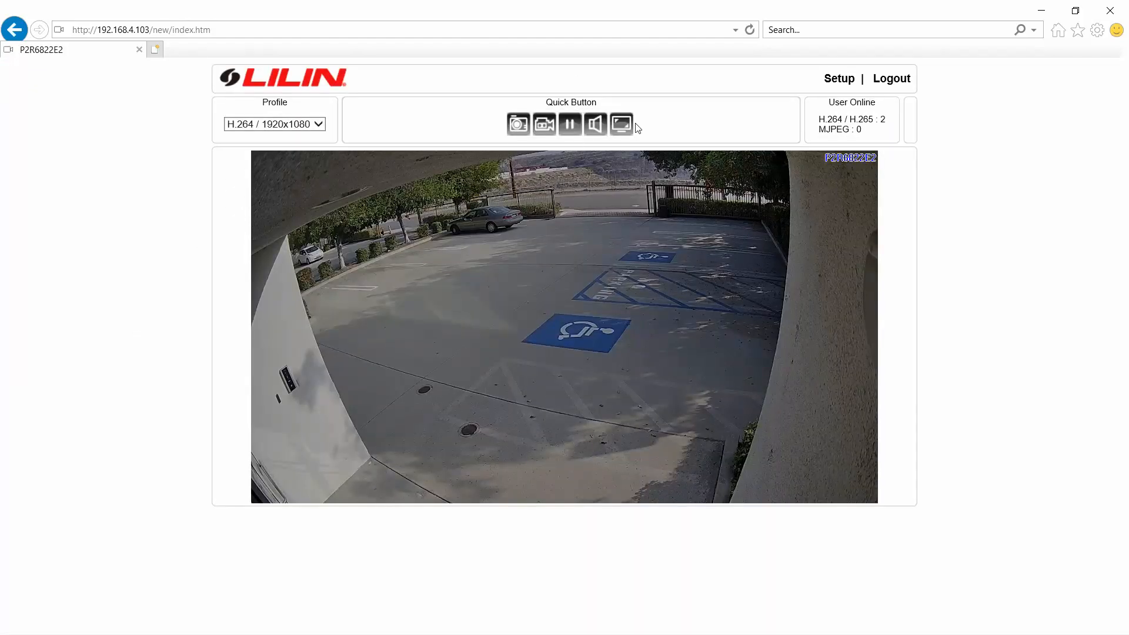
- Open the Detection Zone for Car and Human event settings and enter edit mode
{"action": "left_click", "coordinate": [844, 79]}
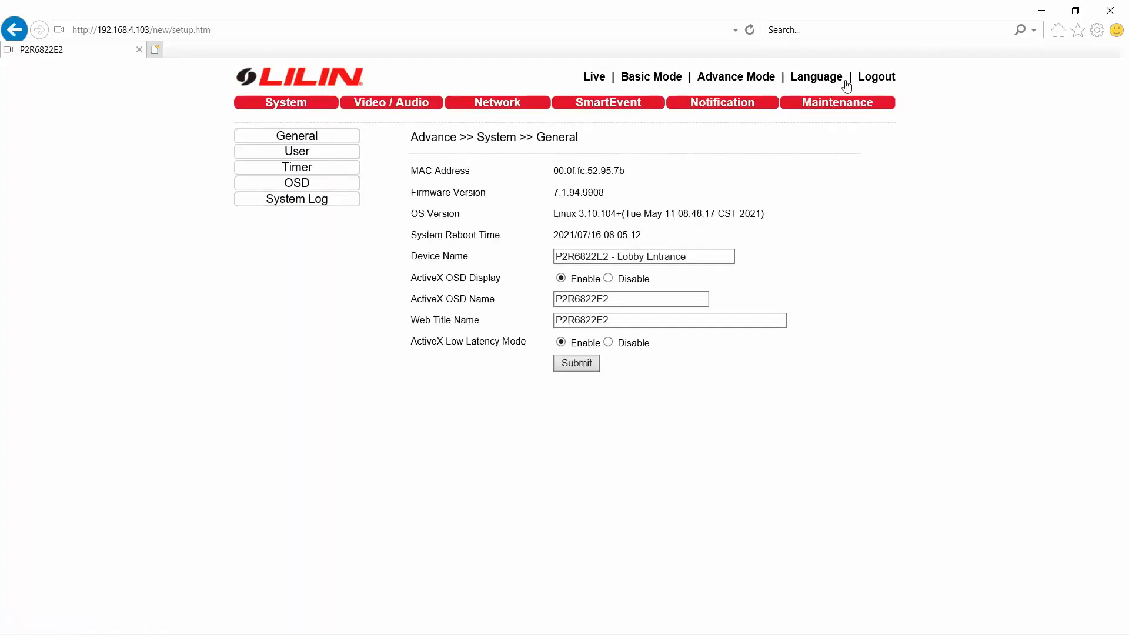
{"action": "left_click", "coordinate": [604, 106]}
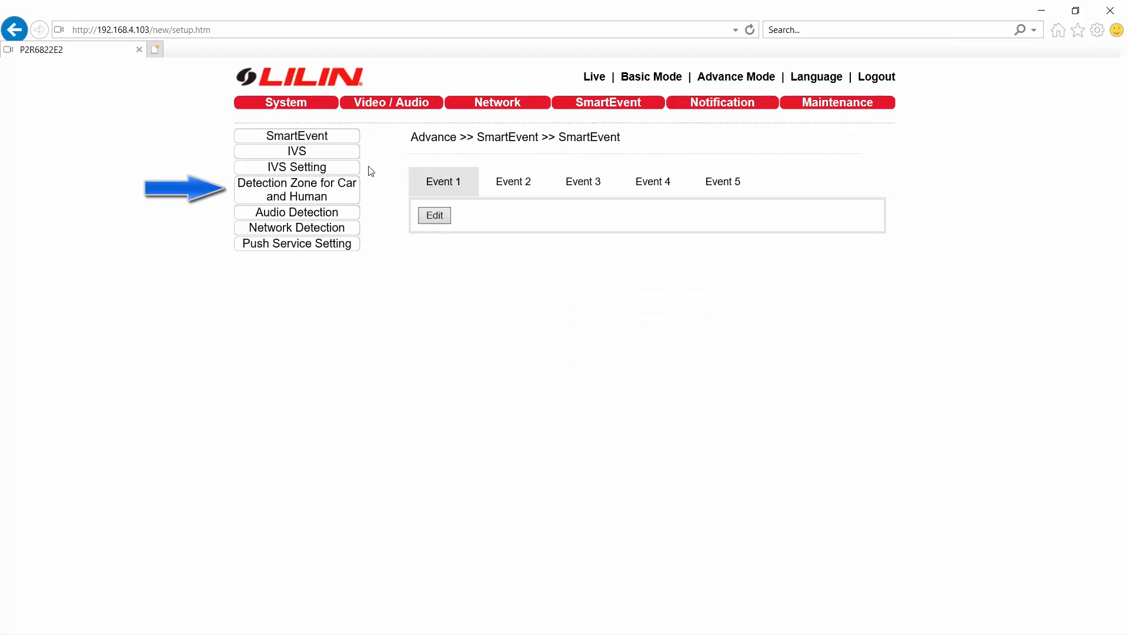
{"action": "left_click", "coordinate": [345, 200]}
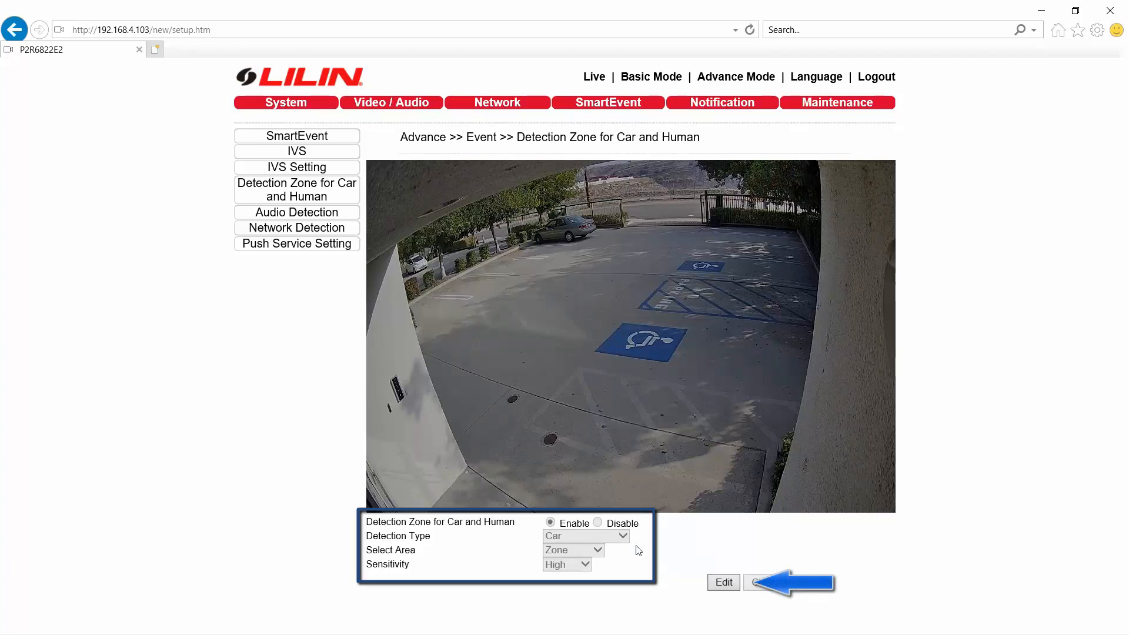
{"action": "left_click", "coordinate": [722, 587]}
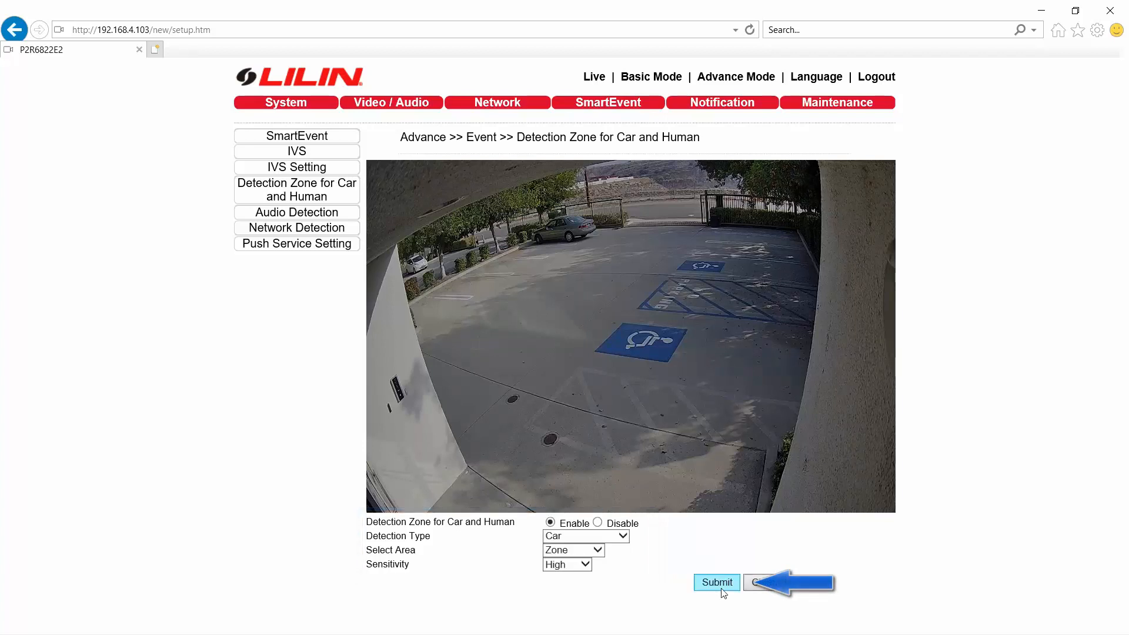
- Keep detection enabled and set the Detection Type to Car and Human, leaving Select Area on Zone
{"action": "left_click", "coordinate": [597, 523]}
{"action": "left_click", "coordinate": [550, 522]}
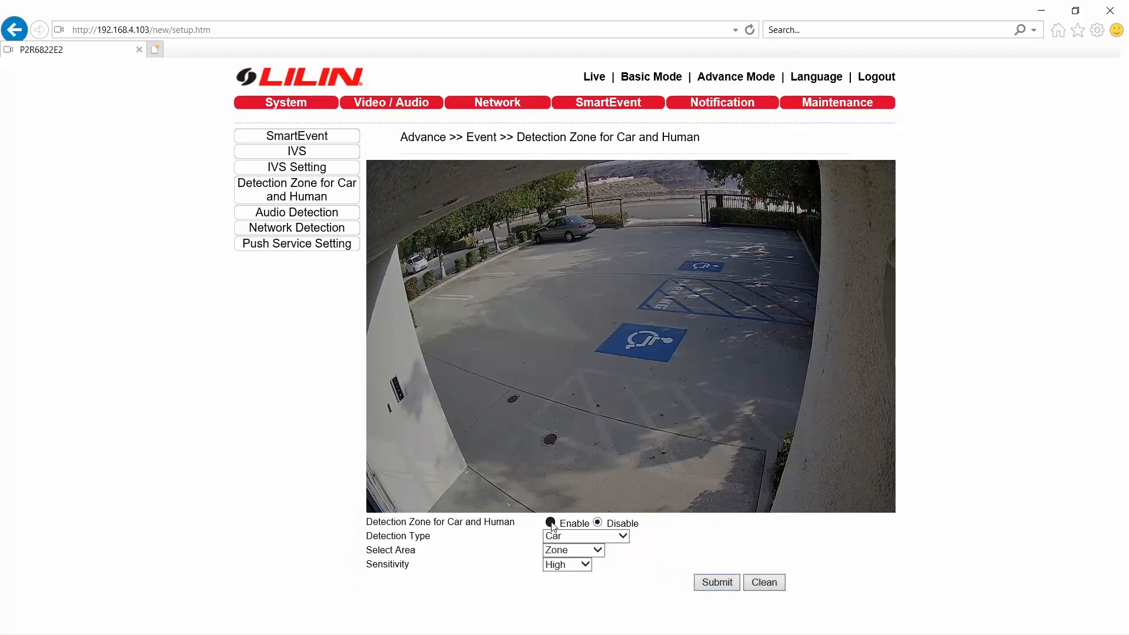
{"action": "left_click", "coordinate": [623, 536]}
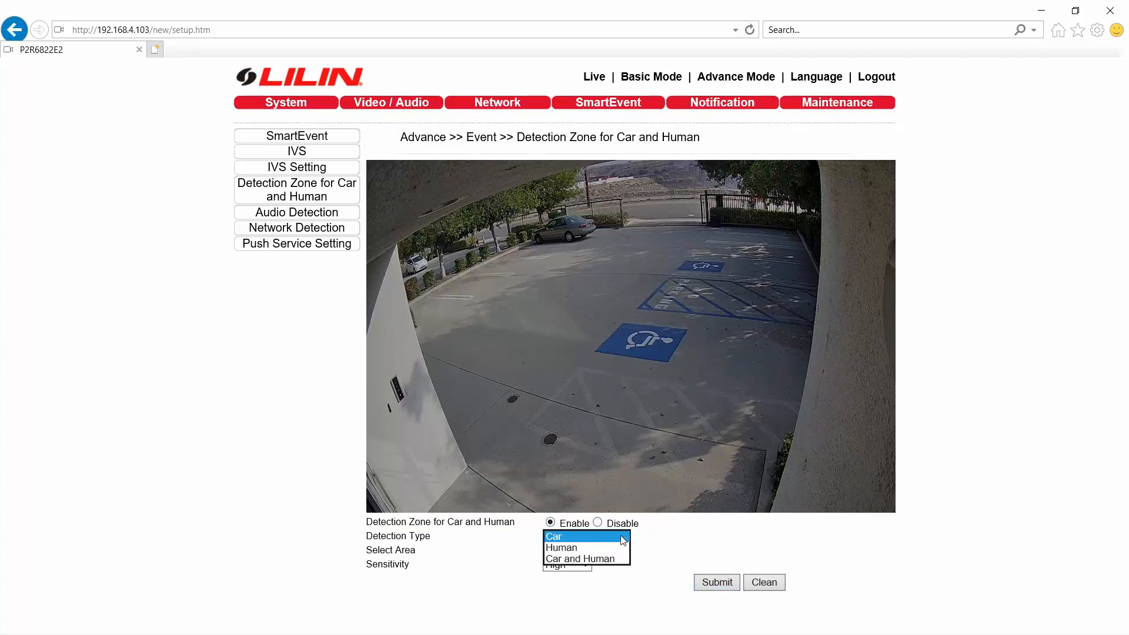
{"action": "left_click", "coordinate": [608, 547]}
{"action": "left_click", "coordinate": [615, 537]}
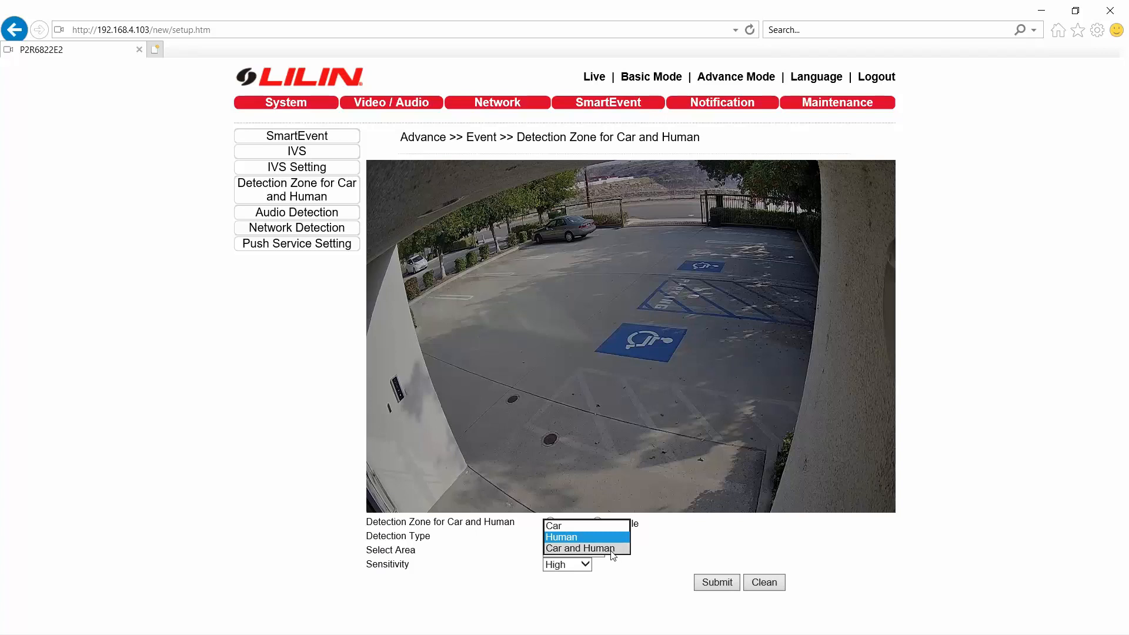
{"action": "left_click", "coordinate": [613, 548]}
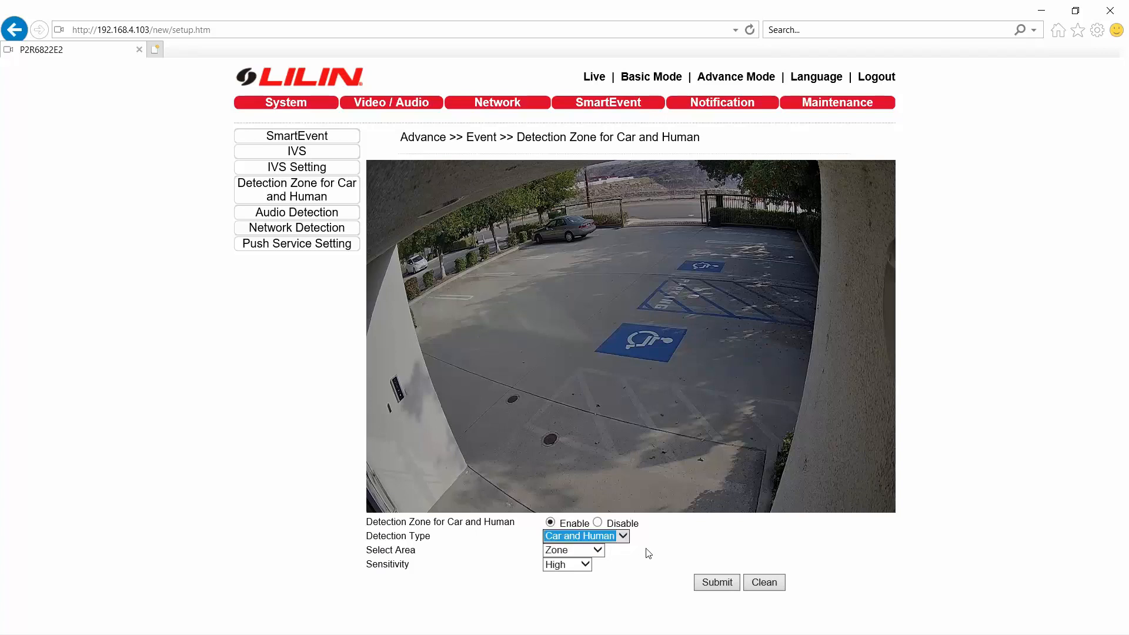
{"action": "left_click", "coordinate": [598, 550]}
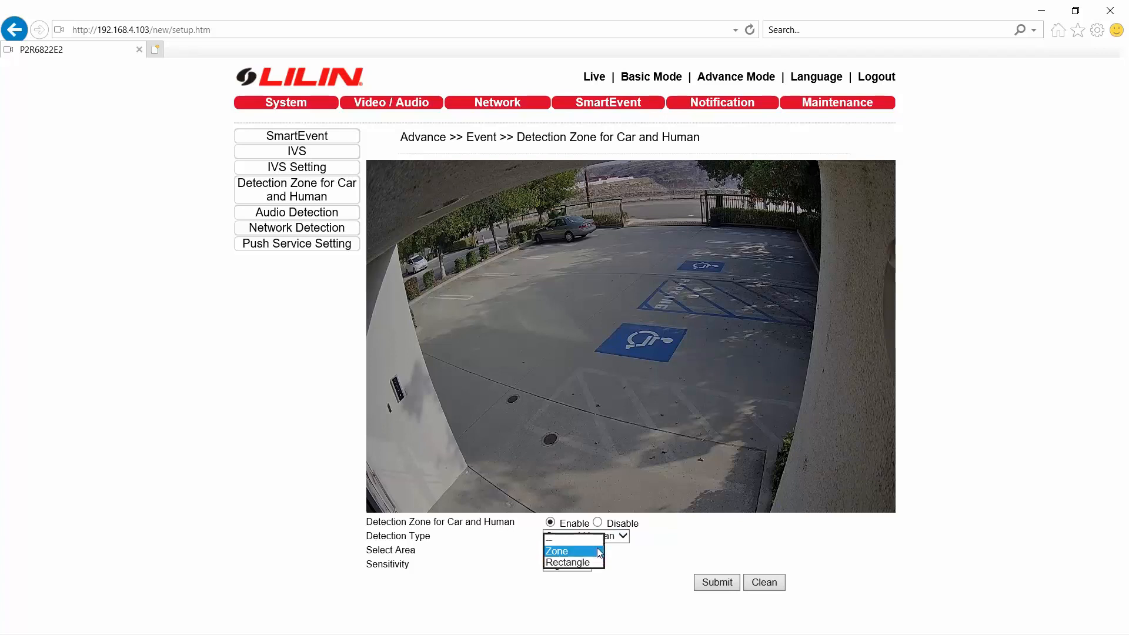
{"action": "left_click", "coordinate": [631, 554]}
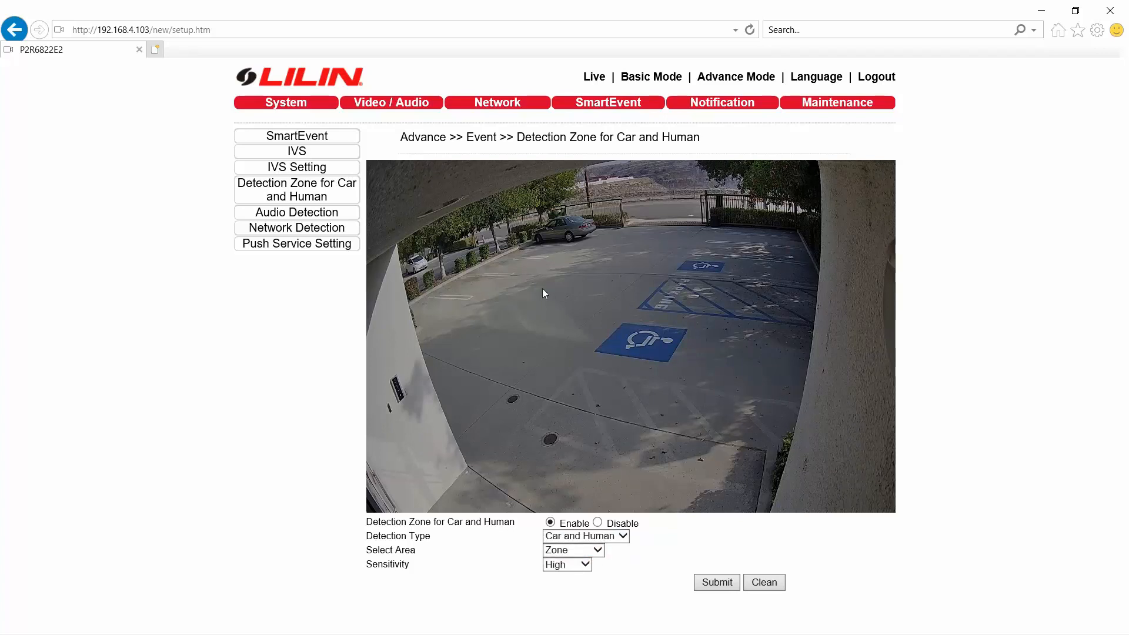
- Draw trial zone line segments across the parking area, then clear them
{"action": "left_click", "coordinate": [513, 263]}
{"action": "left_click", "coordinate": [459, 380]}
{"action": "left_click_drag", "start_coordinate": [479, 416], "coordinate": [625, 433]}
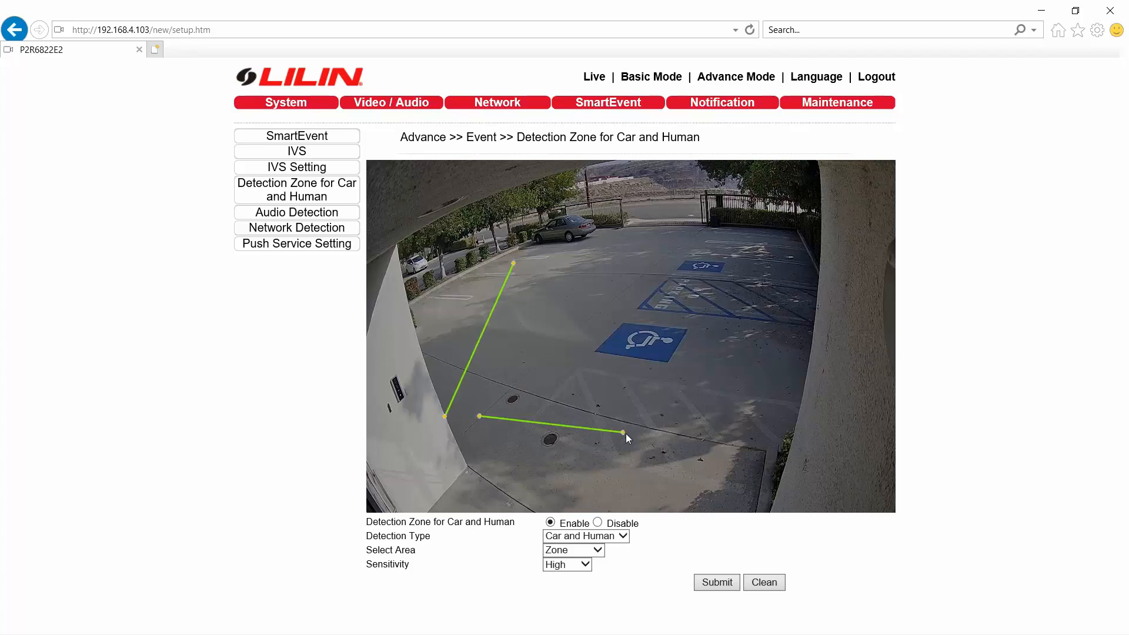
{"action": "left_click_drag", "start_coordinate": [560, 318], "coordinate": [678, 328]}
{"action": "left_click_drag", "start_coordinate": [732, 278], "coordinate": [734, 305]}
{"action": "left_click_drag", "start_coordinate": [719, 344], "coordinate": [662, 432]}
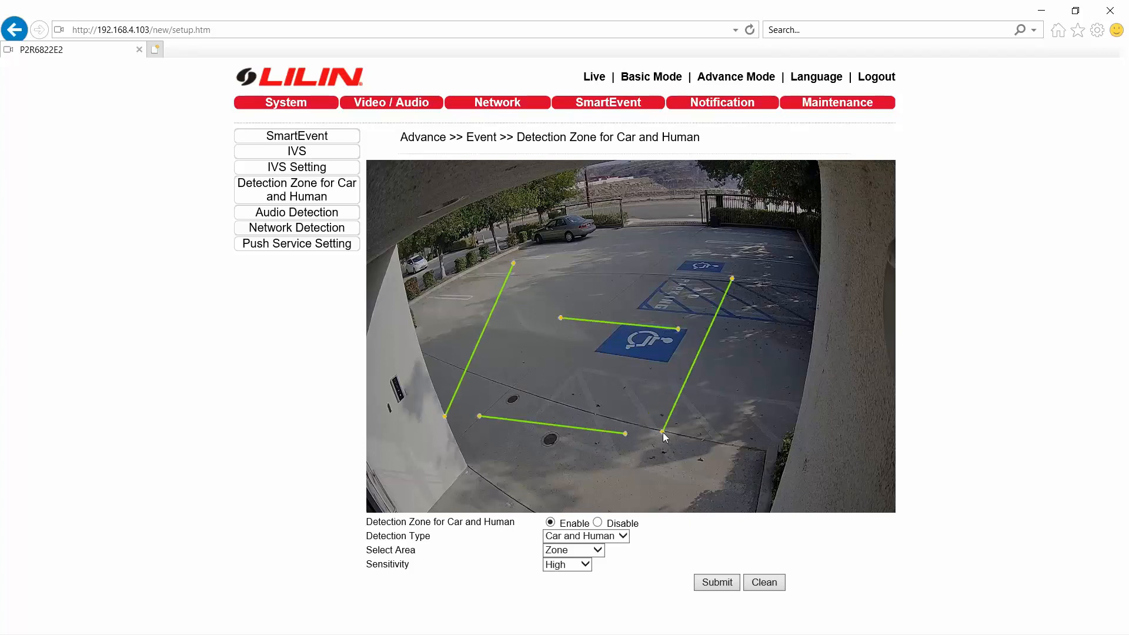
{"action": "left_click", "coordinate": [772, 585]}
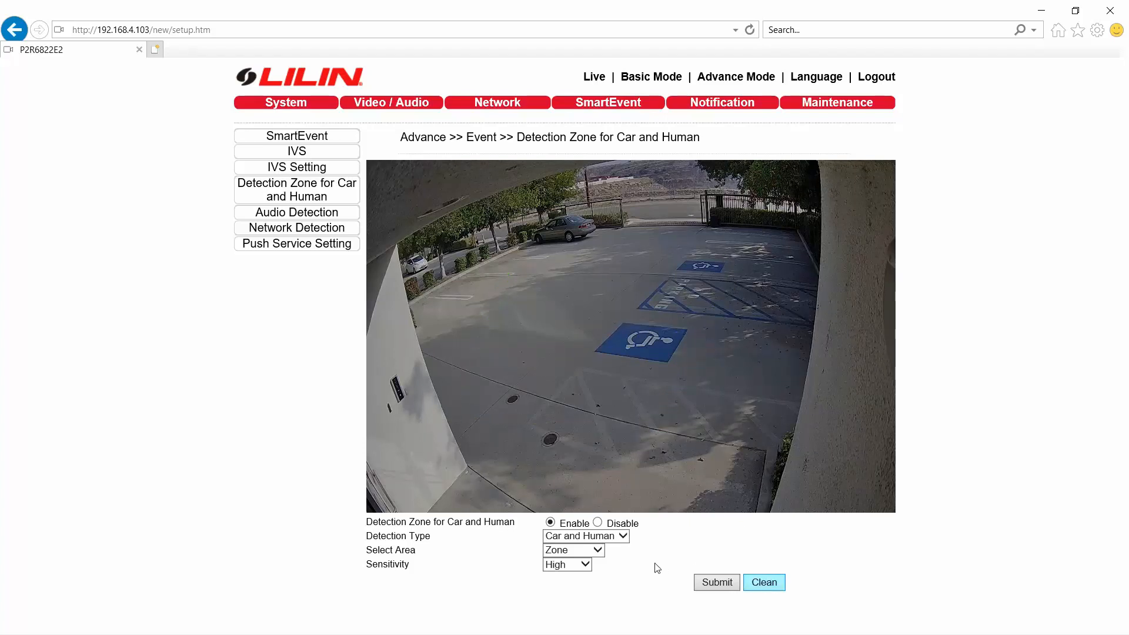
- Switch Select Area to Rectangle, draw three rectangles over the parking lot, then clear them
{"action": "left_click", "coordinate": [599, 553]}
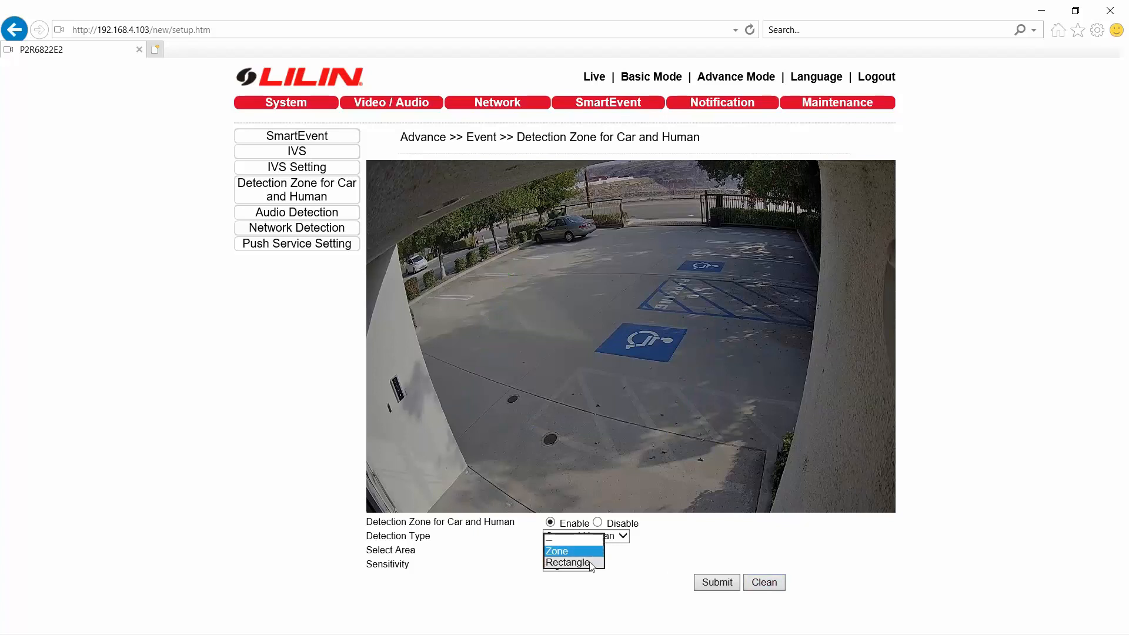
{"action": "left_click", "coordinate": [591, 563]}
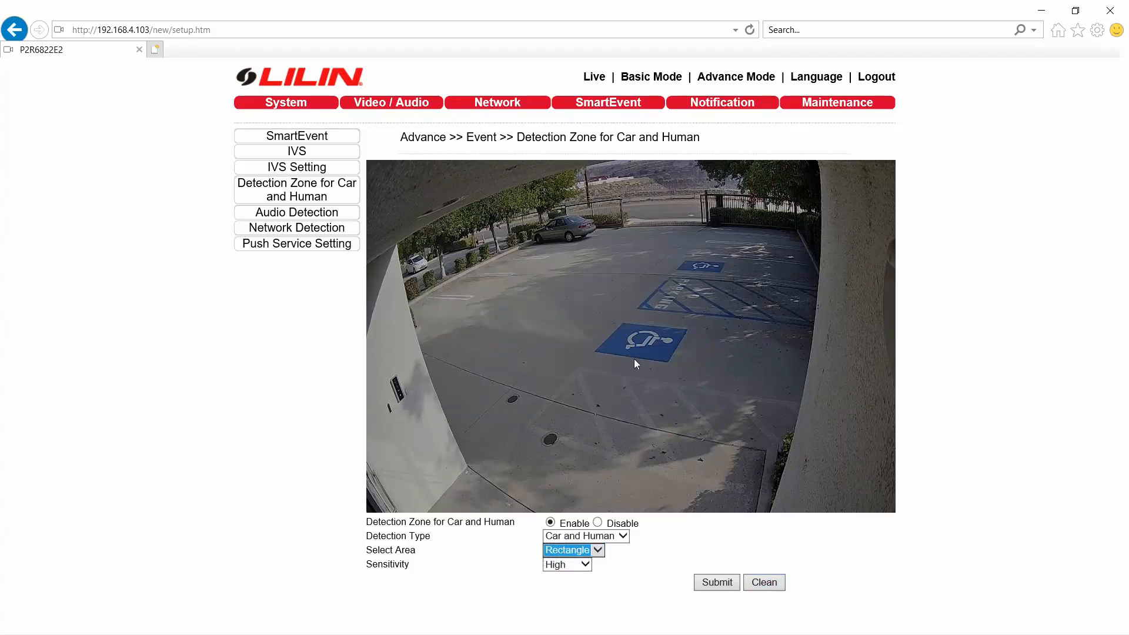
{"action": "left_click_drag", "start_coordinate": [477, 282], "coordinate": [600, 395]}
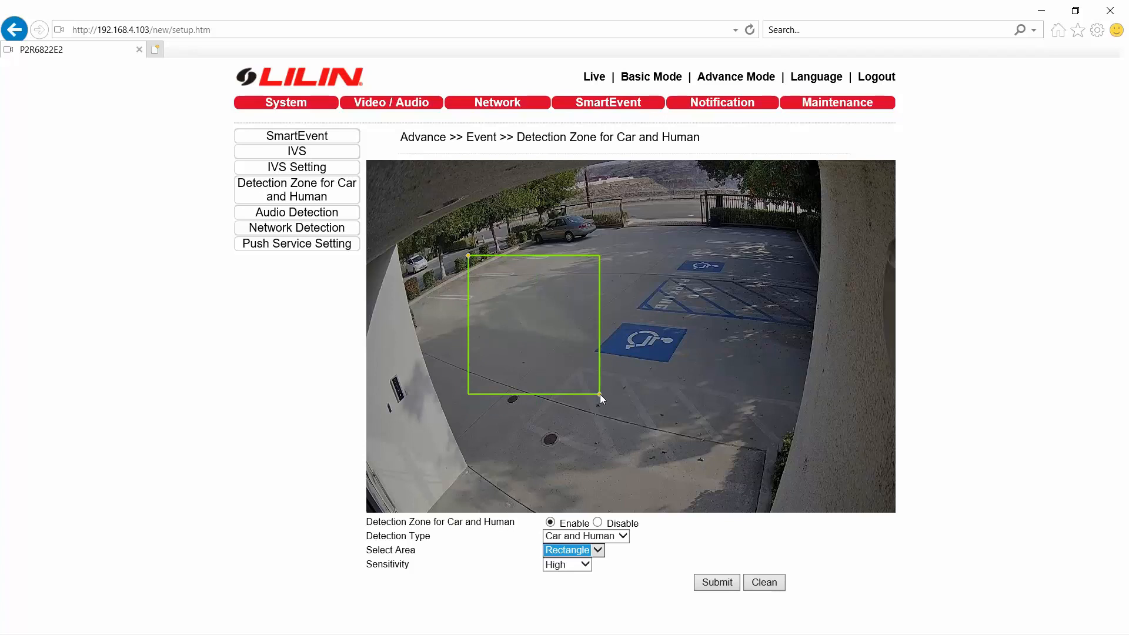
{"action": "left_click_drag", "start_coordinate": [631, 210], "coordinate": [703, 254]}
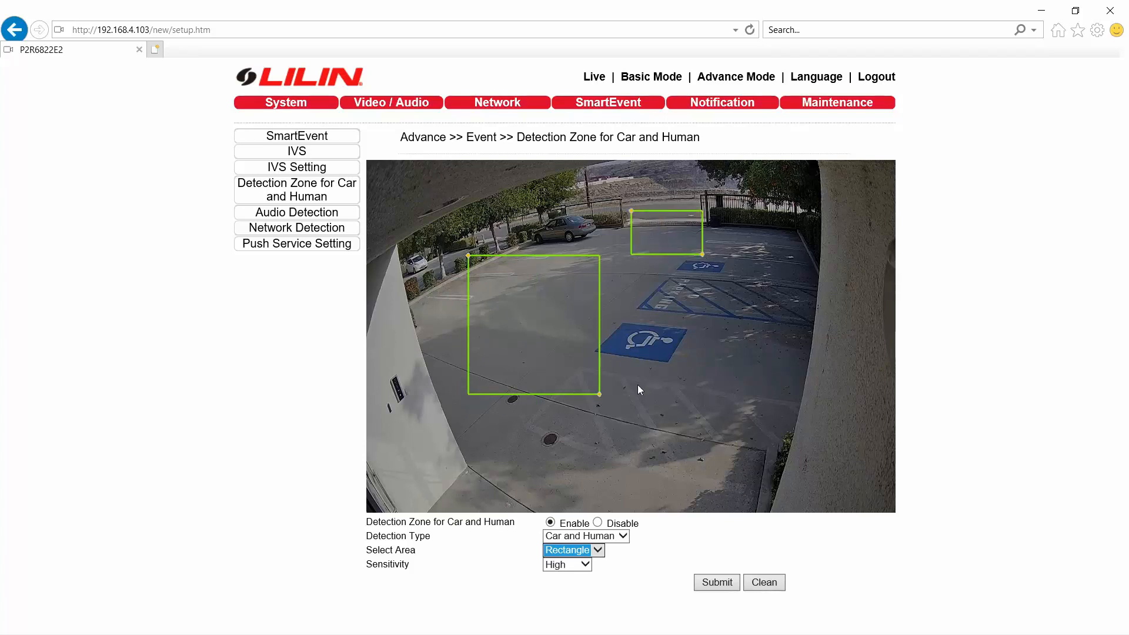
{"action": "left_click_drag", "start_coordinate": [626, 371], "coordinate": [734, 445]}
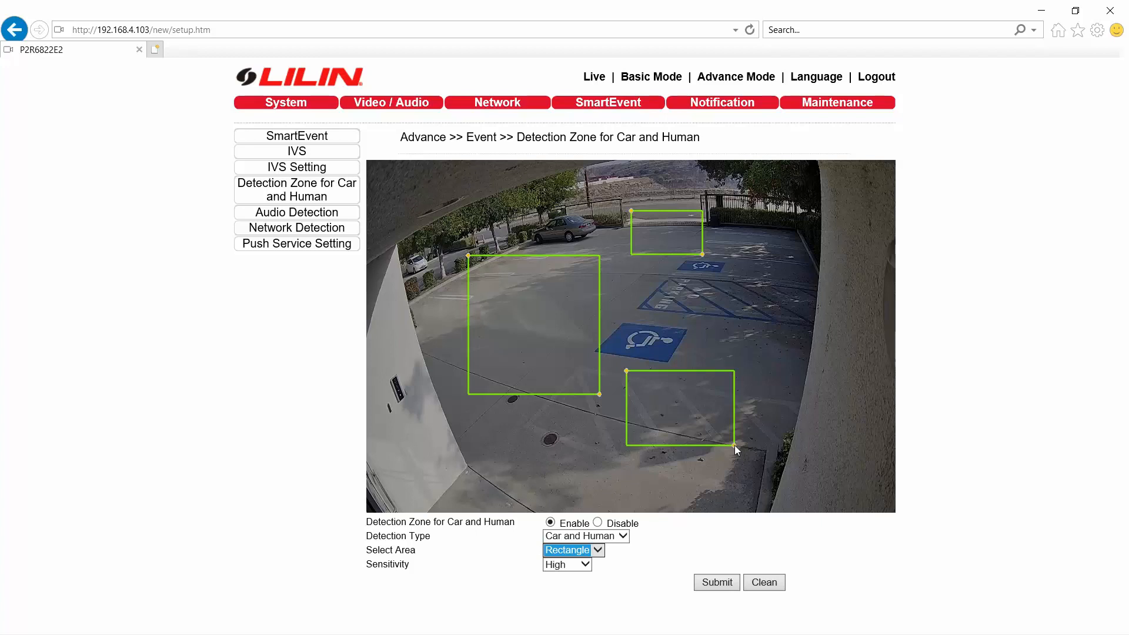
{"action": "left_click", "coordinate": [767, 587]}
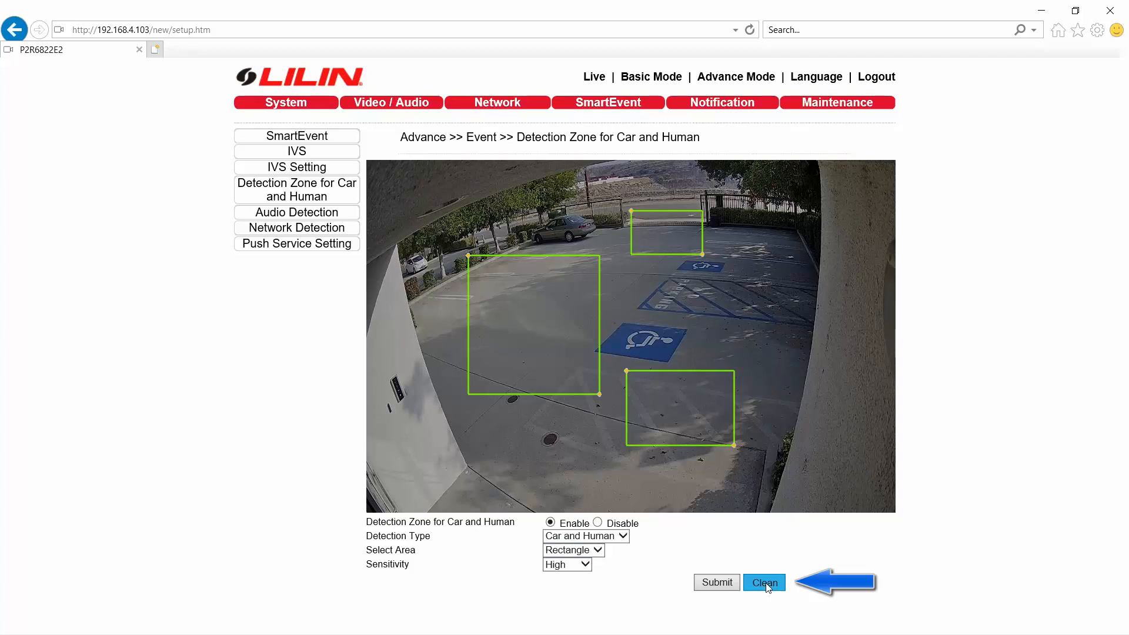
{"action": "left_click", "coordinate": [767, 588]}
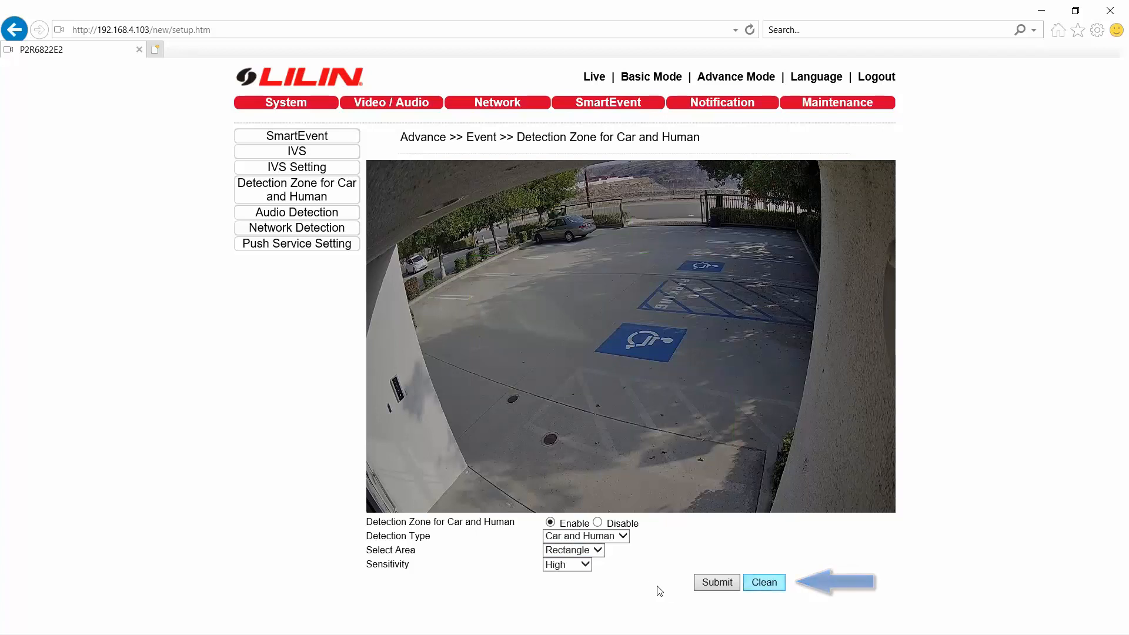
- Leave Sensitivity at High and set Select Area to Zone
{"action": "left_click", "coordinate": [583, 566]}
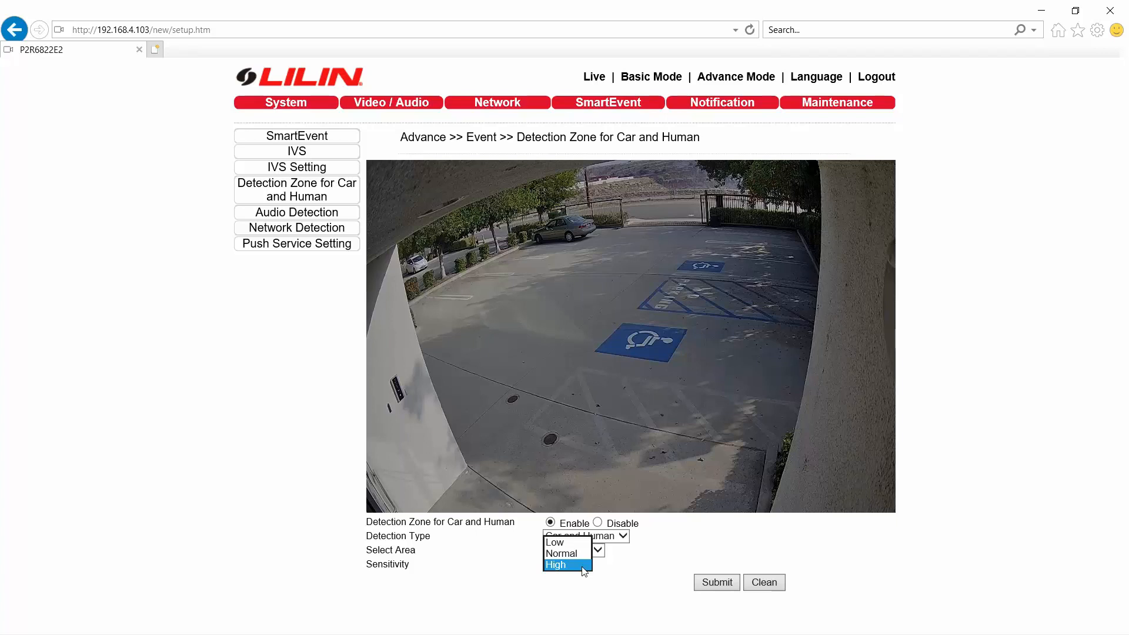
{"action": "left_click", "coordinate": [582, 566]}
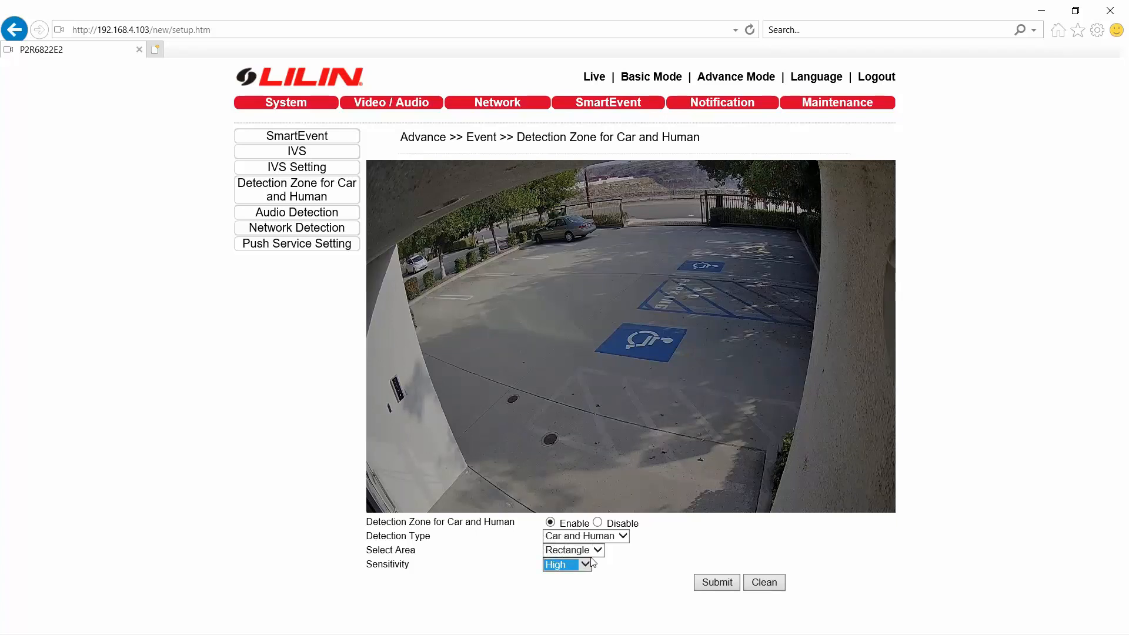
{"action": "left_click", "coordinate": [597, 551]}
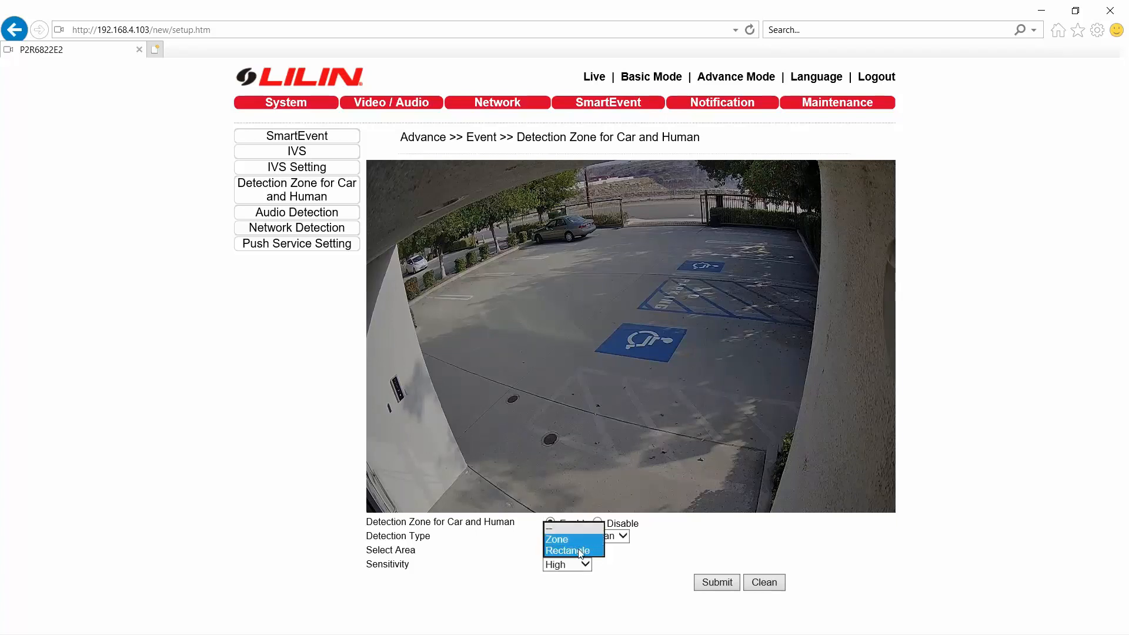
{"action": "left_click", "coordinate": [579, 539]}
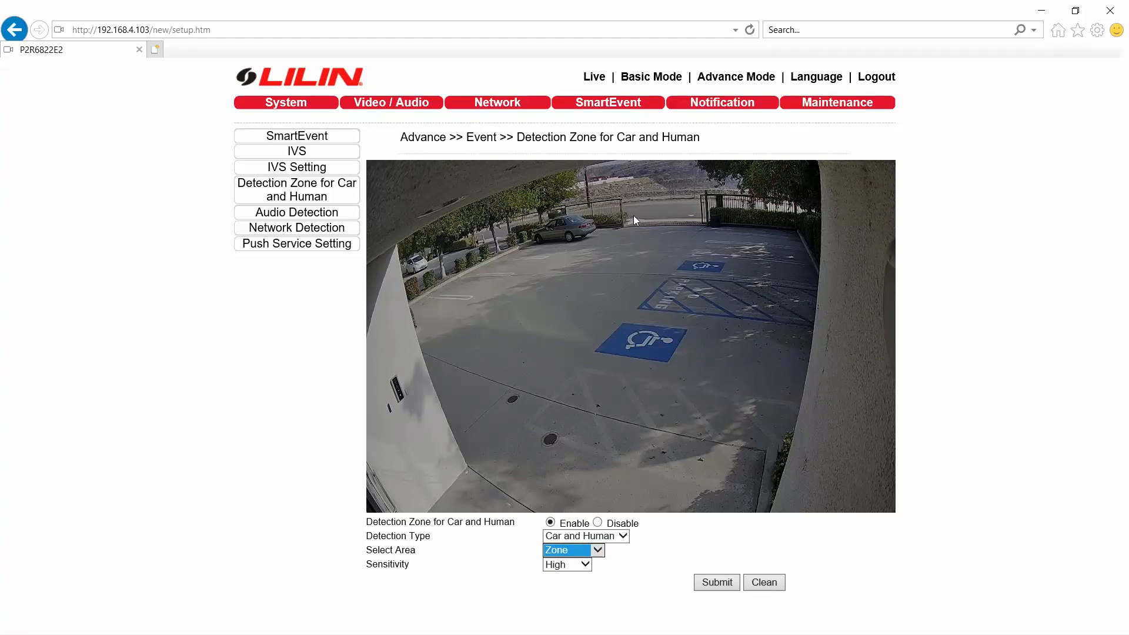
- Draw zone line segments outlining the parking area and join the corner near the building wall
{"action": "left_click", "coordinate": [605, 228]}
{"action": "left_click", "coordinate": [699, 241]}
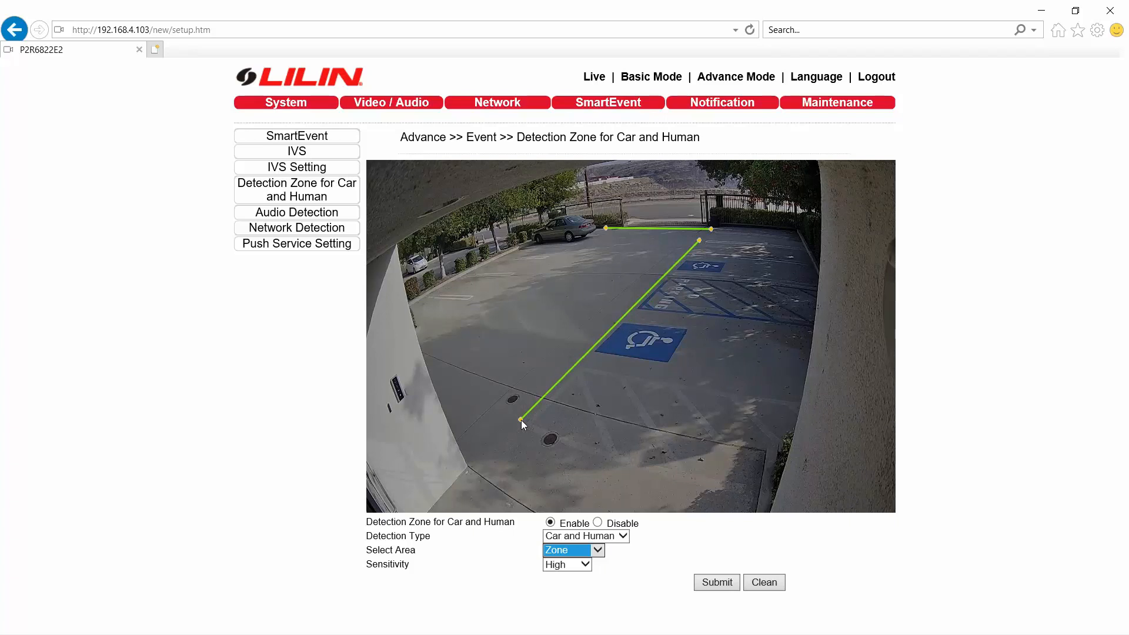
{"action": "left_click", "coordinate": [574, 358]}
{"action": "left_click", "coordinate": [586, 361]}
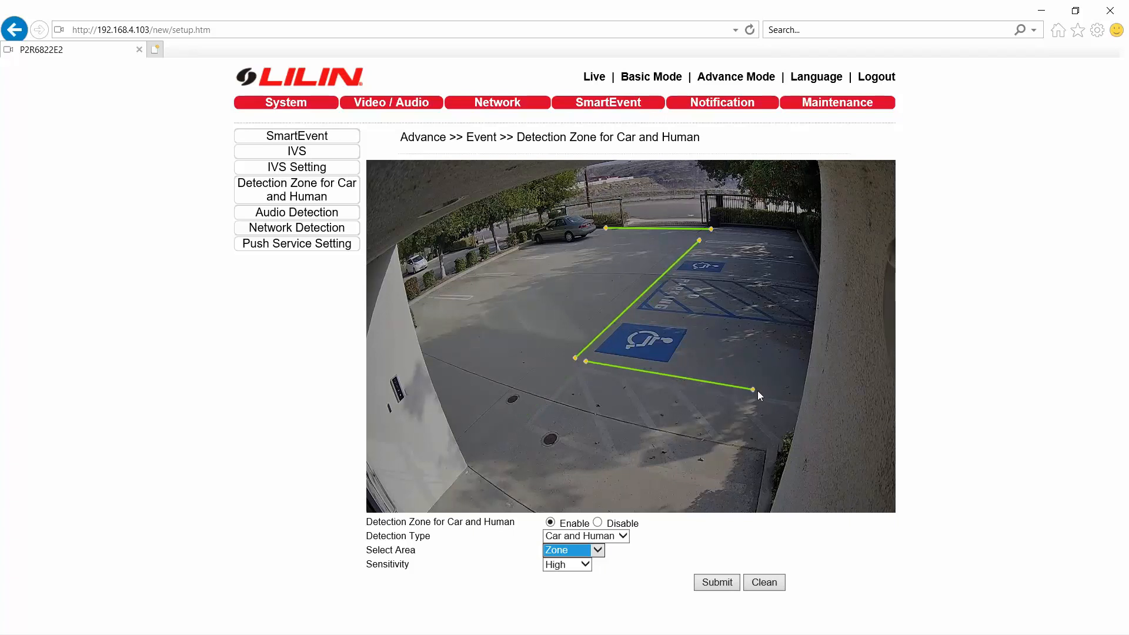
{"action": "left_click", "coordinate": [516, 425]}
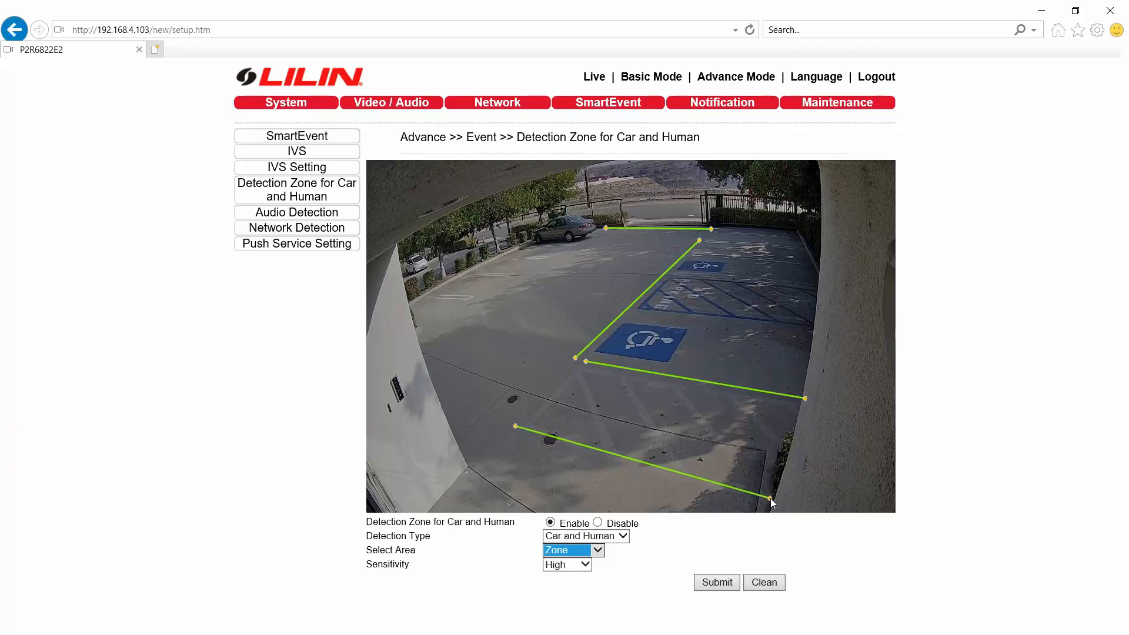
{"action": "left_click", "coordinate": [780, 501]}
{"action": "left_click", "coordinate": [597, 234]}
{"action": "left_click", "coordinate": [428, 360]}
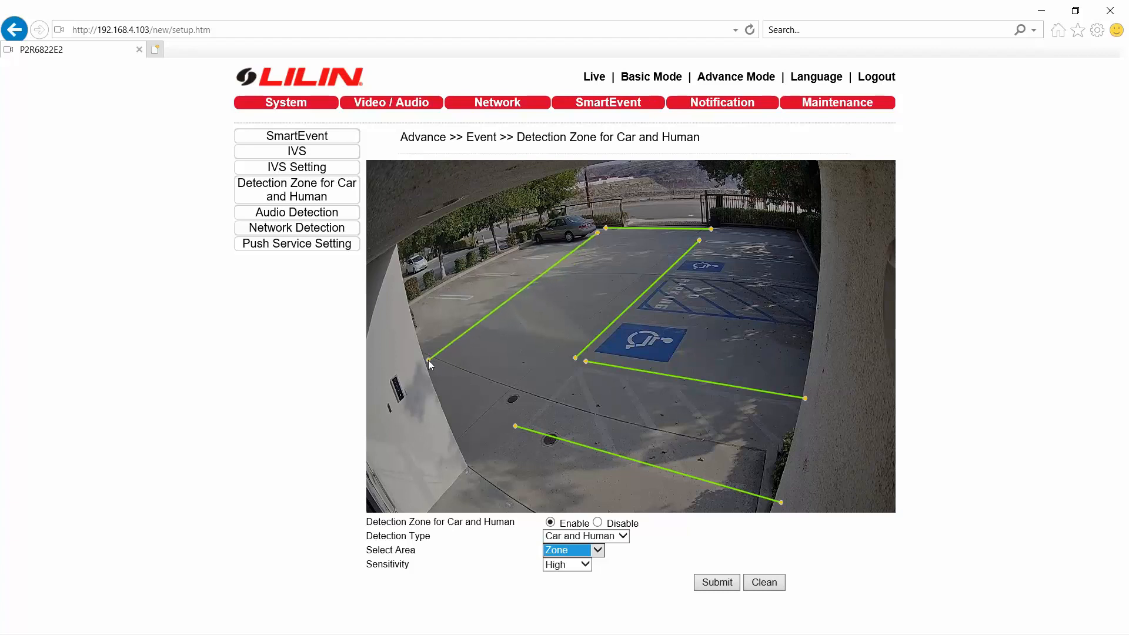
{"action": "left_click_drag", "start_coordinate": [464, 414], "coordinate": [473, 462]}
{"action": "left_click_drag", "start_coordinate": [515, 425], "coordinate": [474, 464]}
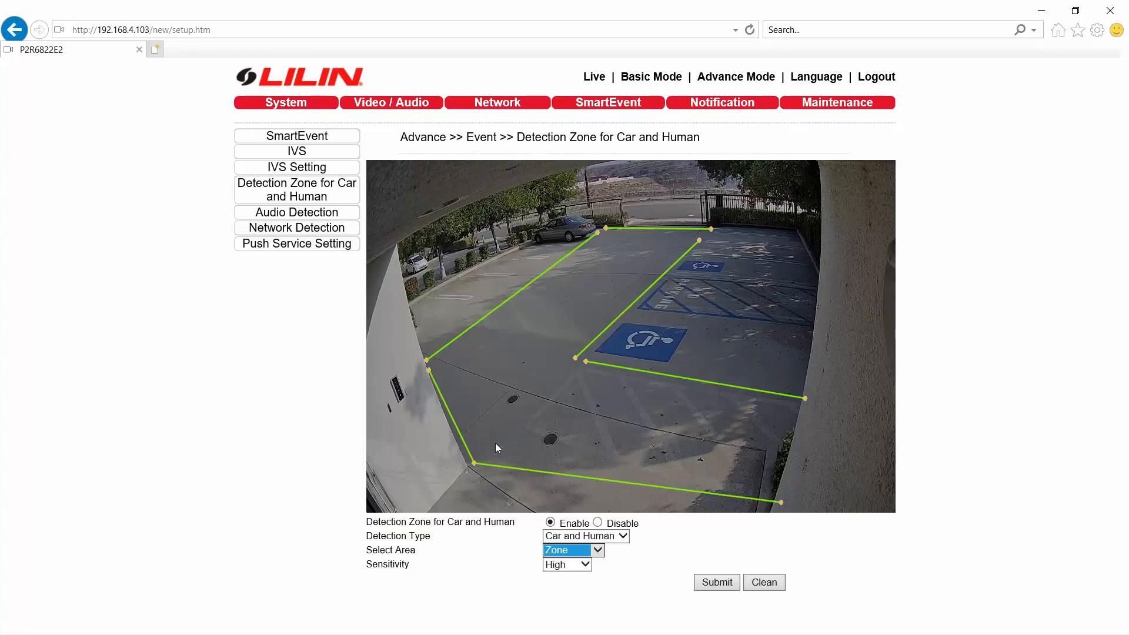
- Join the remaining zone line endpoints at the inner parking edge and top corners to close the outline
{"action": "left_click_drag", "start_coordinate": [575, 356], "coordinate": [585, 361]}
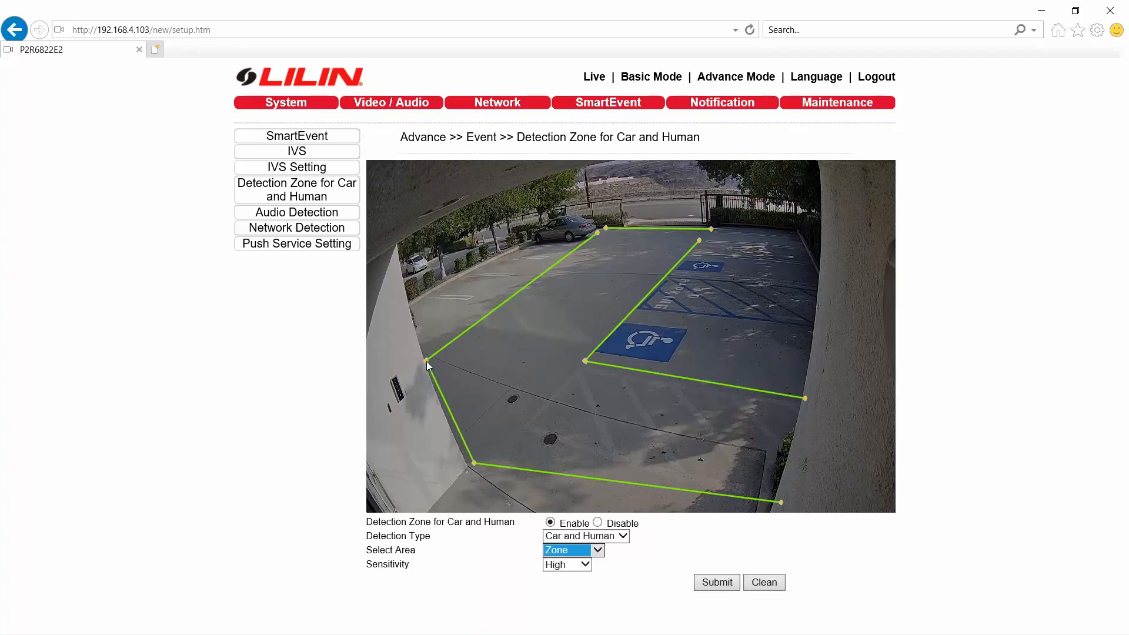
{"action": "left_click_drag", "start_coordinate": [597, 233], "coordinate": [606, 228]}
{"action": "left_click_drag", "start_coordinate": [697, 239], "coordinate": [711, 231]}
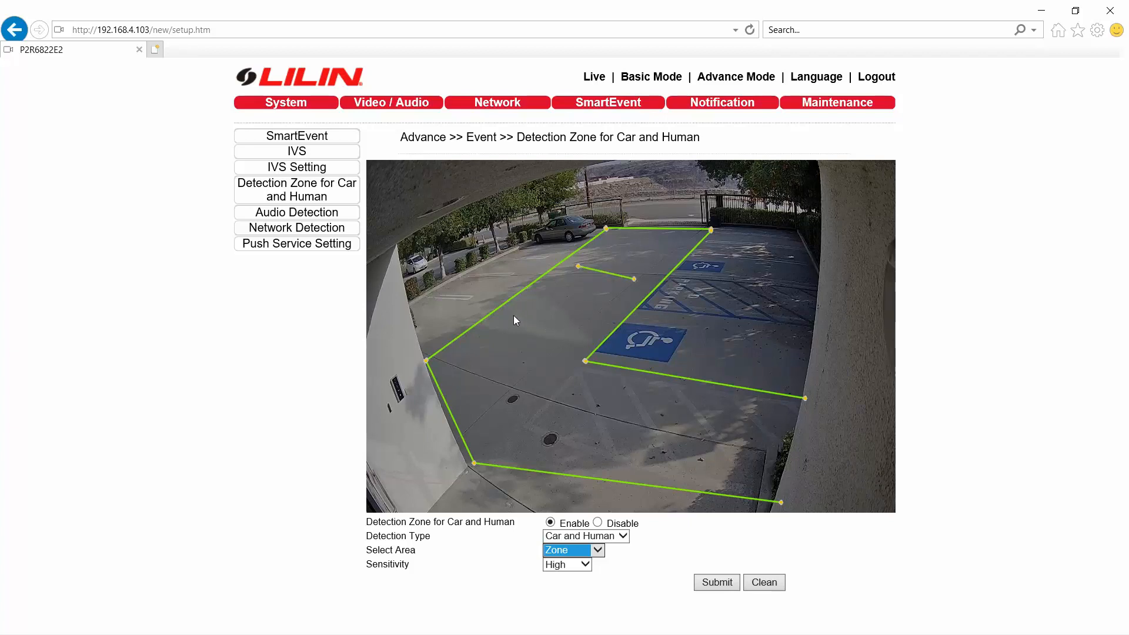
- Draw two dividing lines across the zone between the parking rows and submit the detection zone
{"action": "left_click_drag", "start_coordinate": [569, 340], "coordinate": [573, 343]}
{"action": "left_click_drag", "start_coordinate": [633, 279], "coordinate": [660, 287]}
{"action": "left_click_drag", "start_coordinate": [578, 266], "coordinate": [561, 263]}
{"action": "left_click_drag", "start_coordinate": [516, 313], "coordinate": [513, 312]}
{"action": "left_click_drag", "start_coordinate": [575, 343], "coordinate": [607, 336]}
{"action": "left_click", "coordinate": [722, 584]}
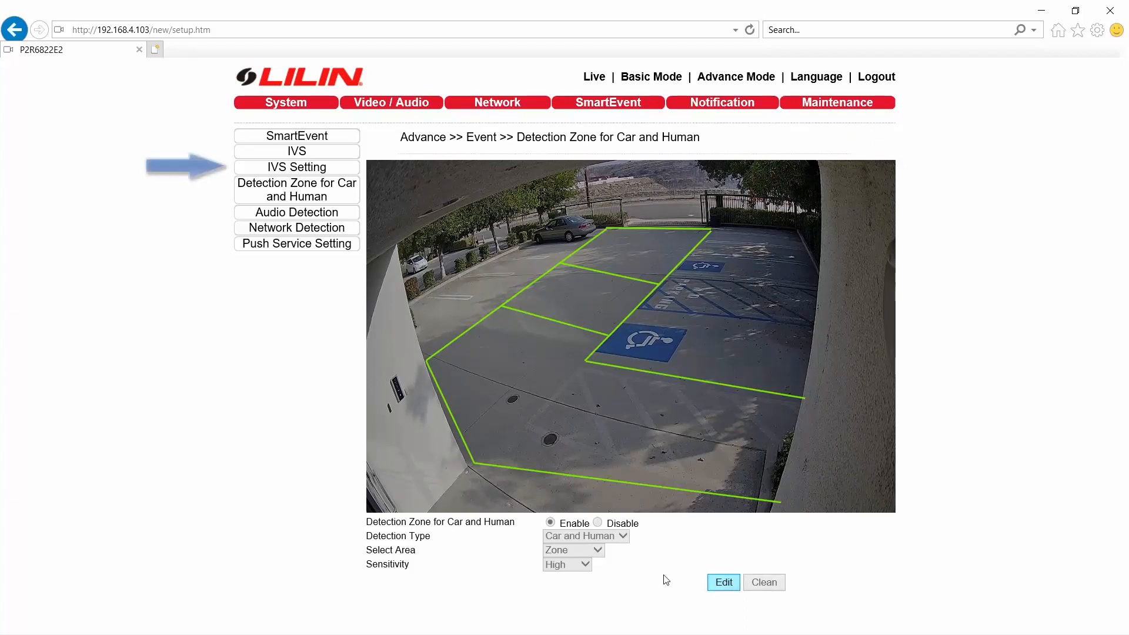
- Open the IVS Setting page and review the Camera View options, keeping Angle
{"action": "left_click", "coordinate": [340, 172]}
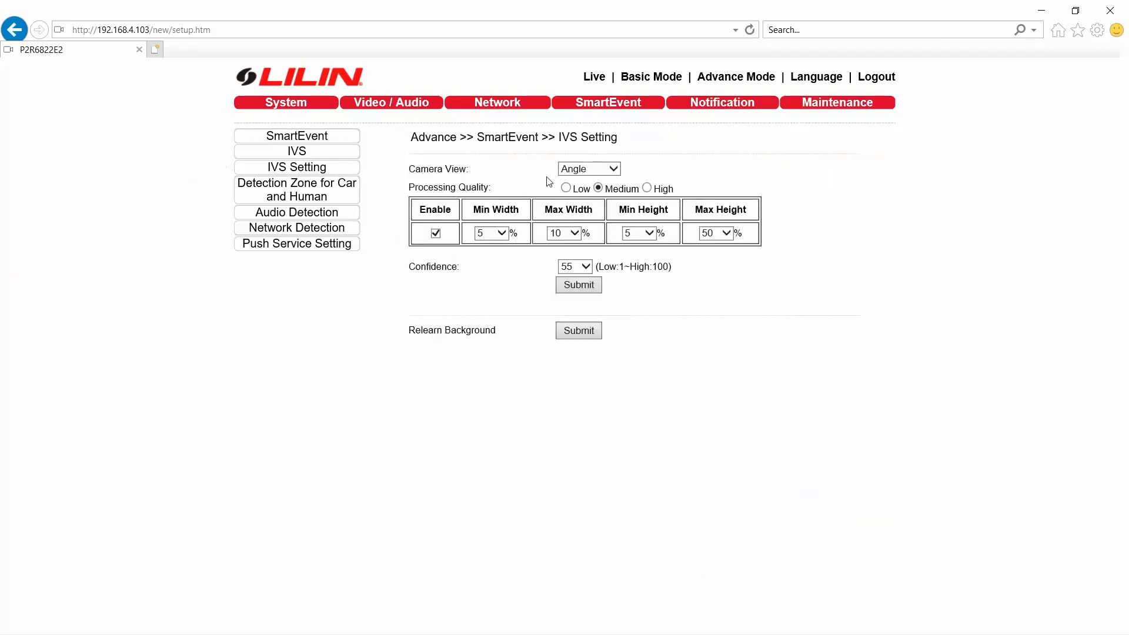
{"action": "left_click", "coordinate": [617, 170]}
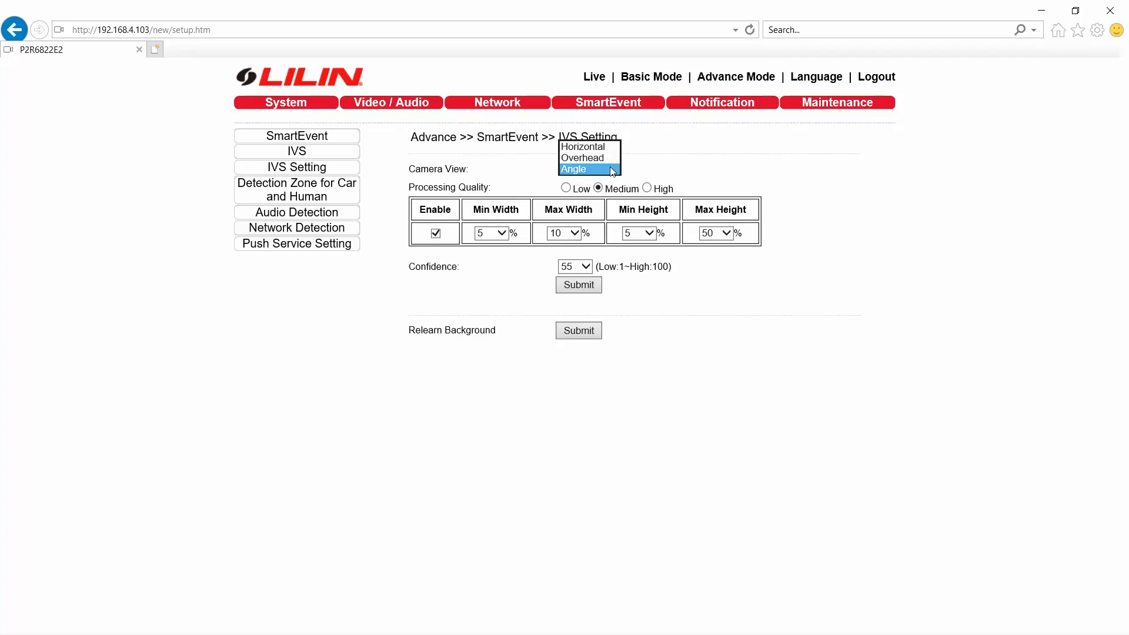
{"action": "left_click", "coordinate": [669, 171]}
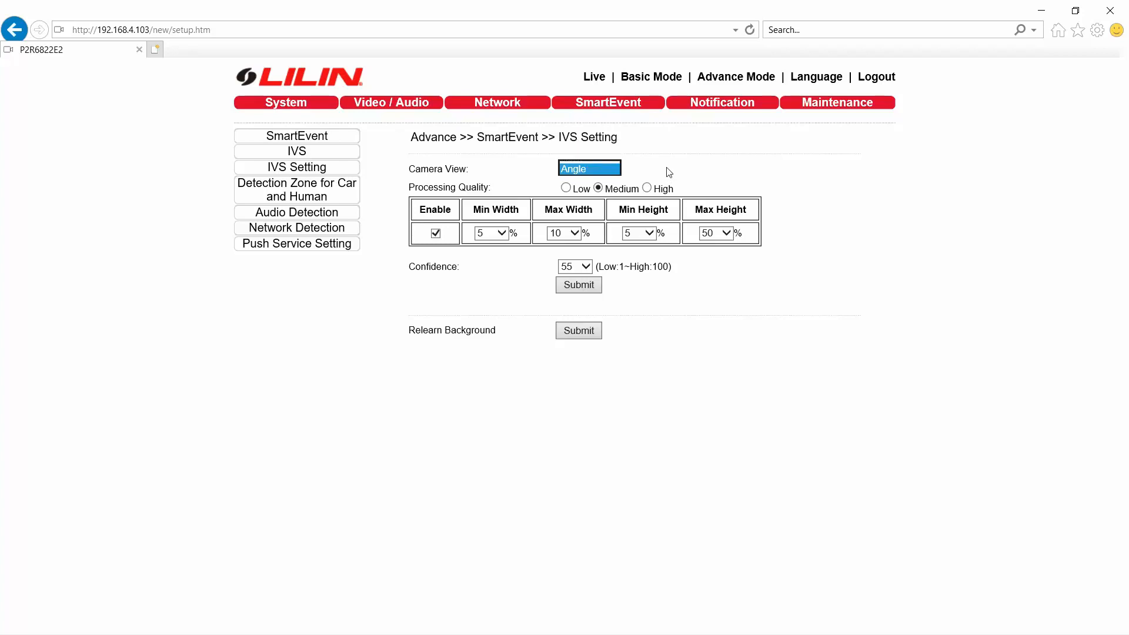
- Cycle Processing Quality through Low, Medium and High, returning to Medium
{"action": "left_click", "coordinate": [565, 187]}
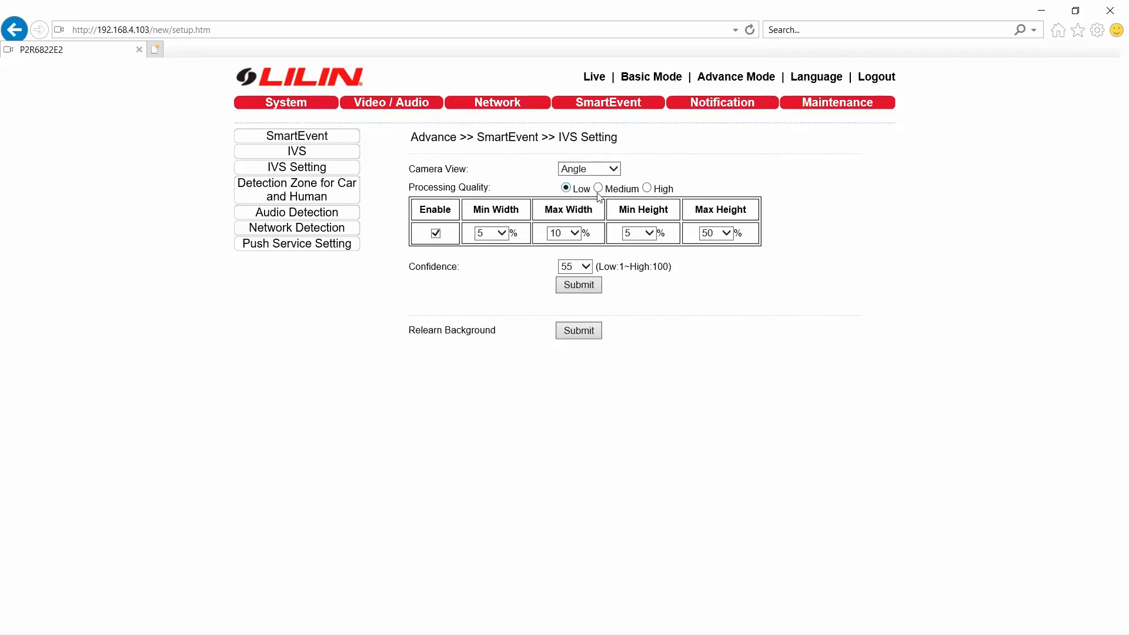
{"action": "left_click", "coordinate": [598, 187]}
{"action": "left_click", "coordinate": [646, 188]}
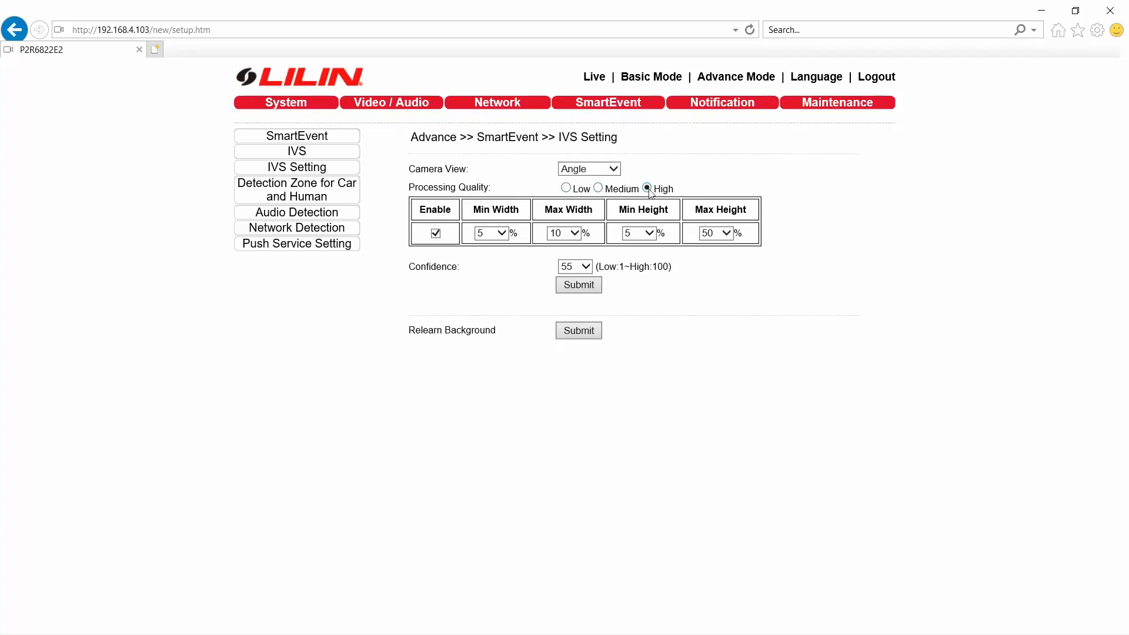
{"action": "left_click", "coordinate": [603, 188]}
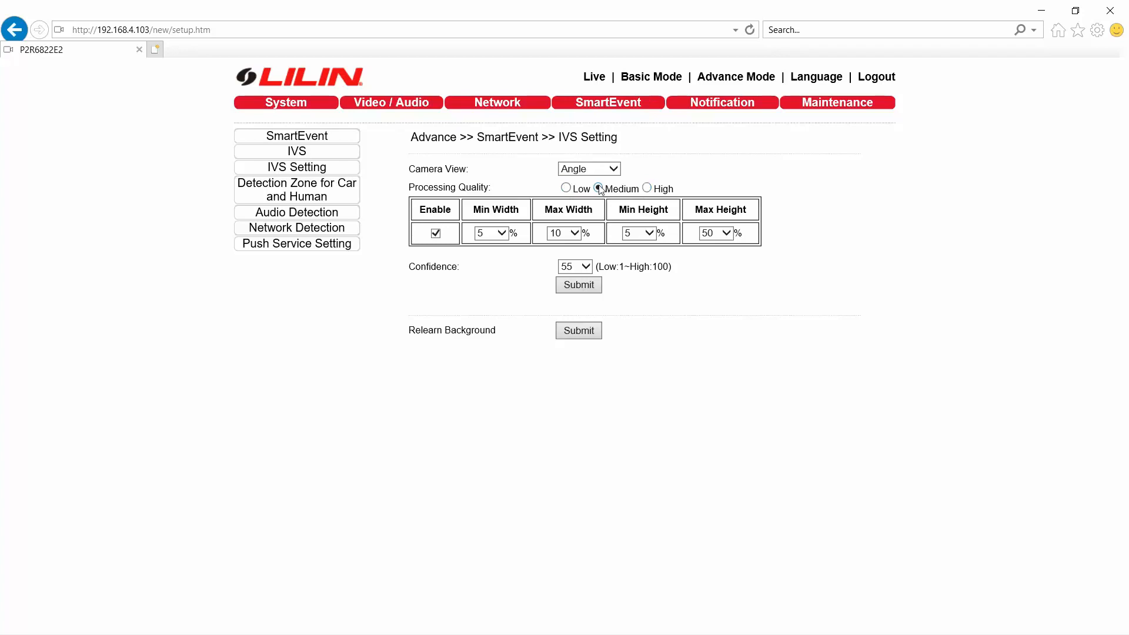
- Review the Min Width and Confidence options, keep 5% and 55, and submit the IVS settings
{"action": "left_click", "coordinate": [504, 236]}
{"action": "left_click", "coordinate": [526, 263]}
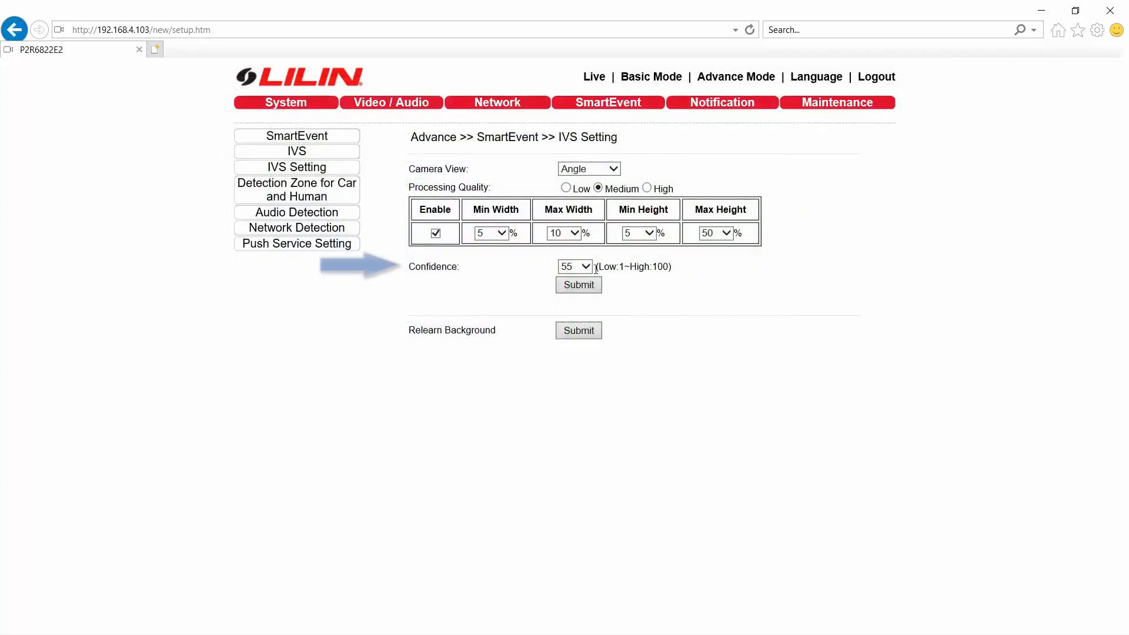
{"action": "left_click", "coordinate": [585, 267]}
{"action": "left_click", "coordinate": [681, 304]}
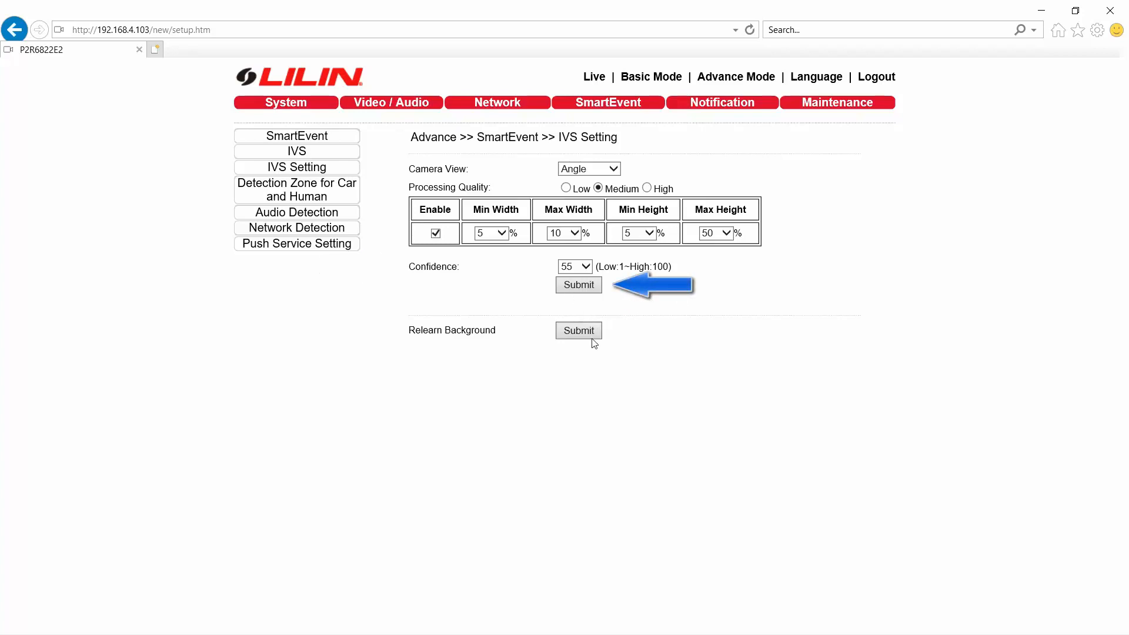
{"action": "left_click", "coordinate": [574, 291]}
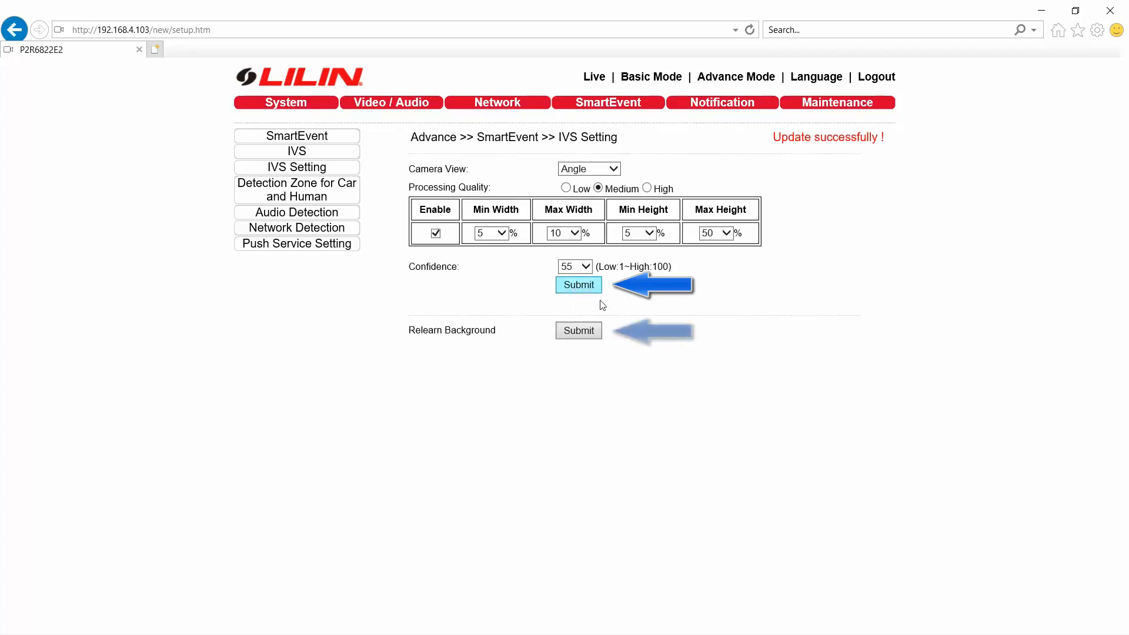
- Submit Relearn Background and return to the Live view
{"action": "left_click", "coordinate": [584, 337]}
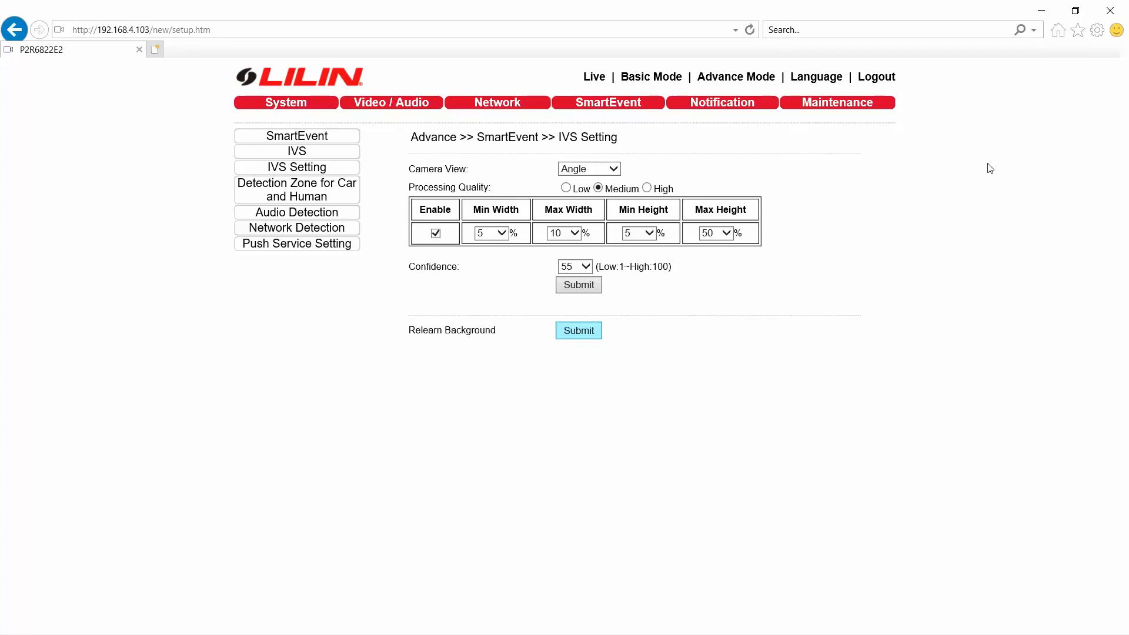
{"action": "left_click", "coordinate": [596, 78]}
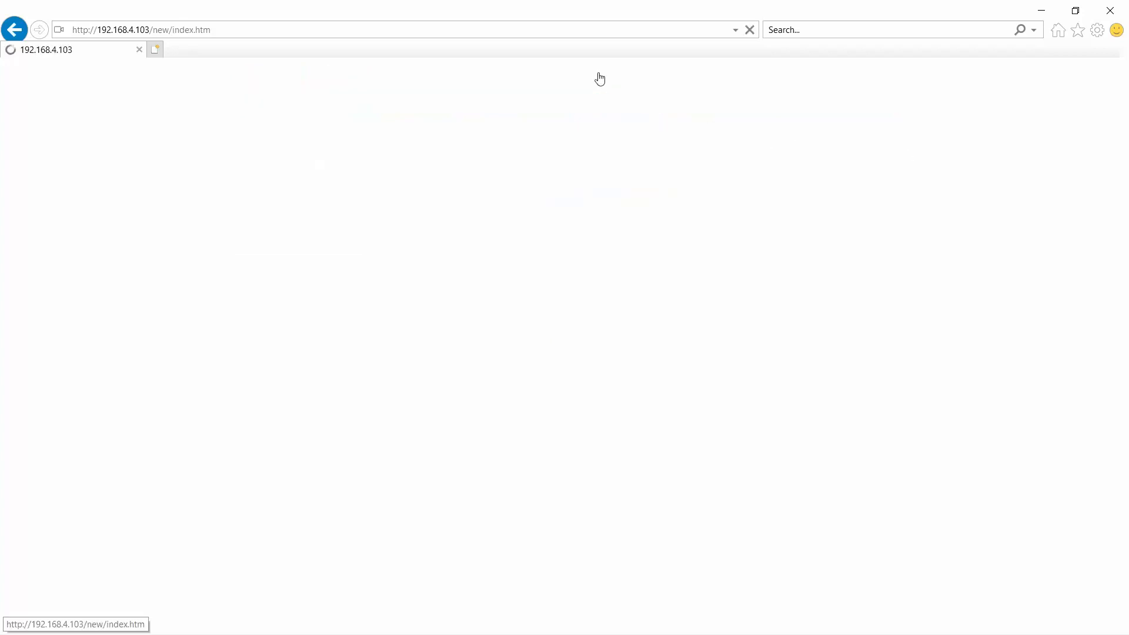